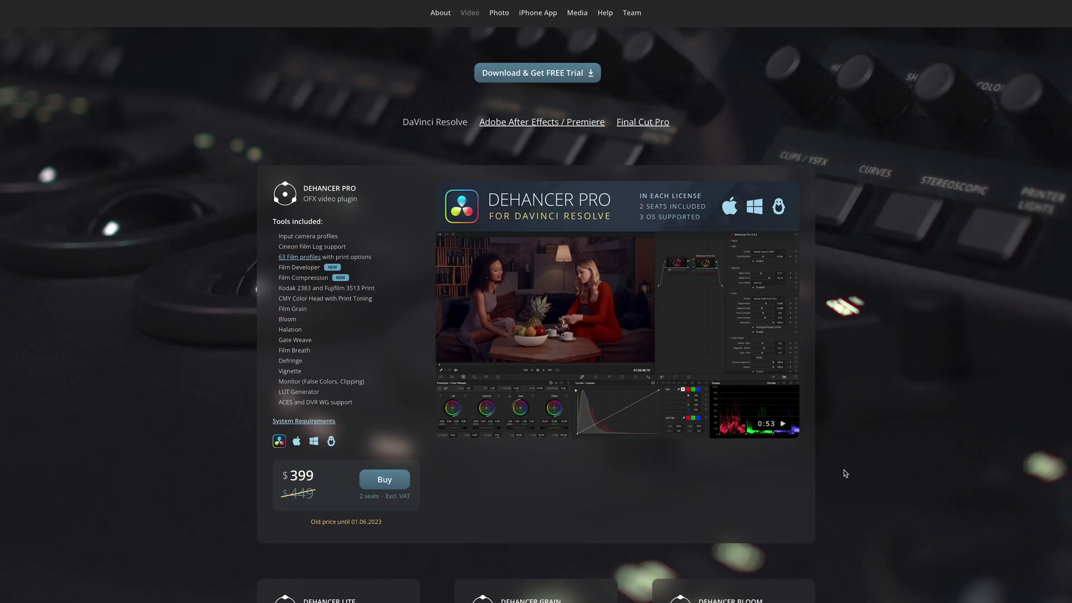
Scroll down the Dehancer Pro product page to the other products
{"action": "scroll", "coordinate": [844, 470], "scroll_direction": "down", "scroll_amount": 1}
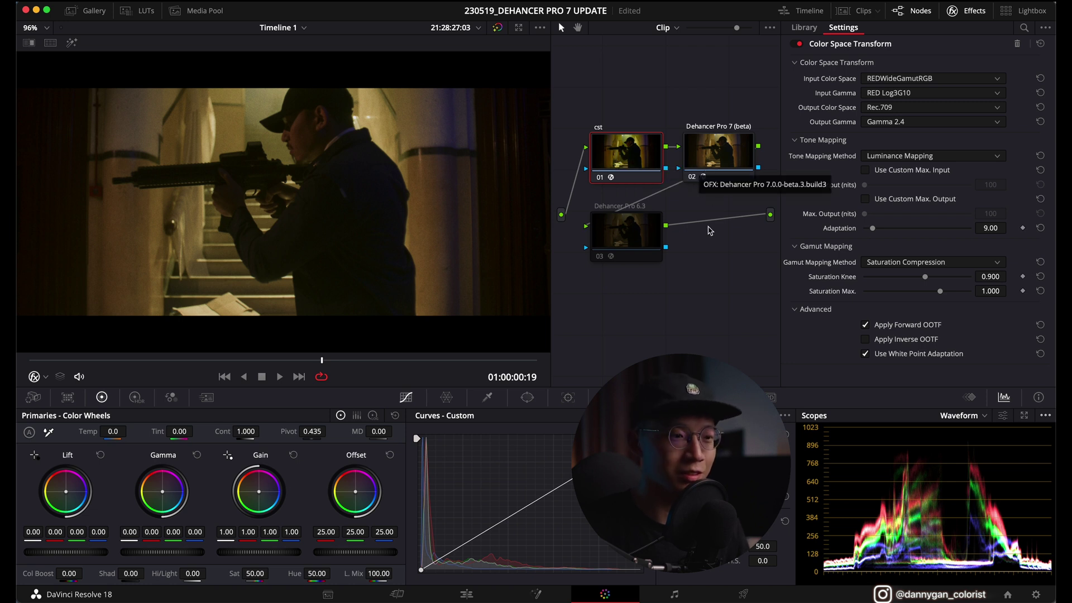
{"action": "left_click", "coordinate": [723, 161]}
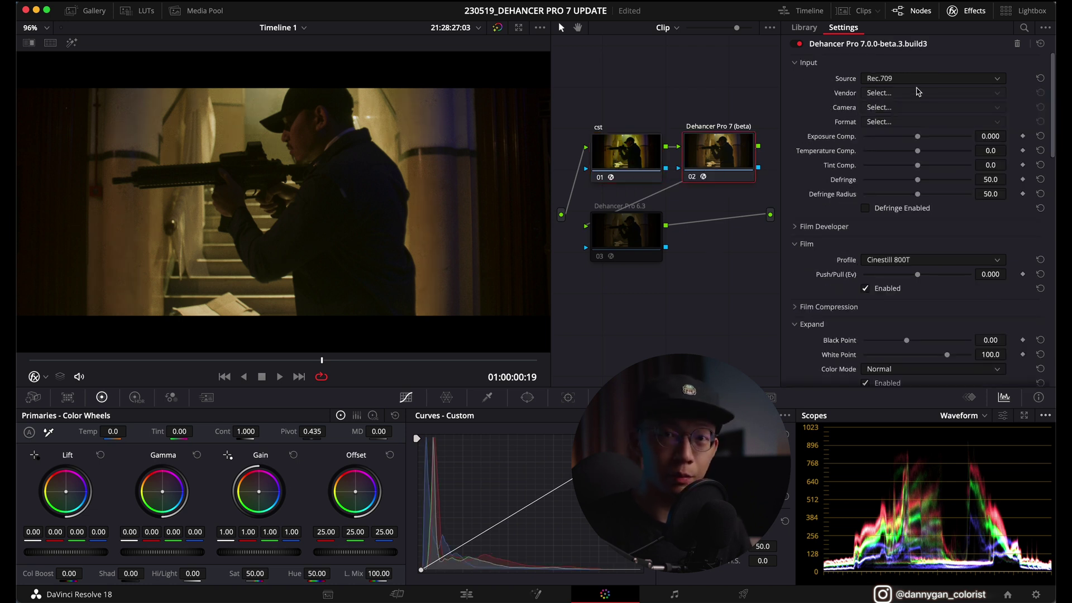
{"action": "left_click", "coordinate": [921, 79]}
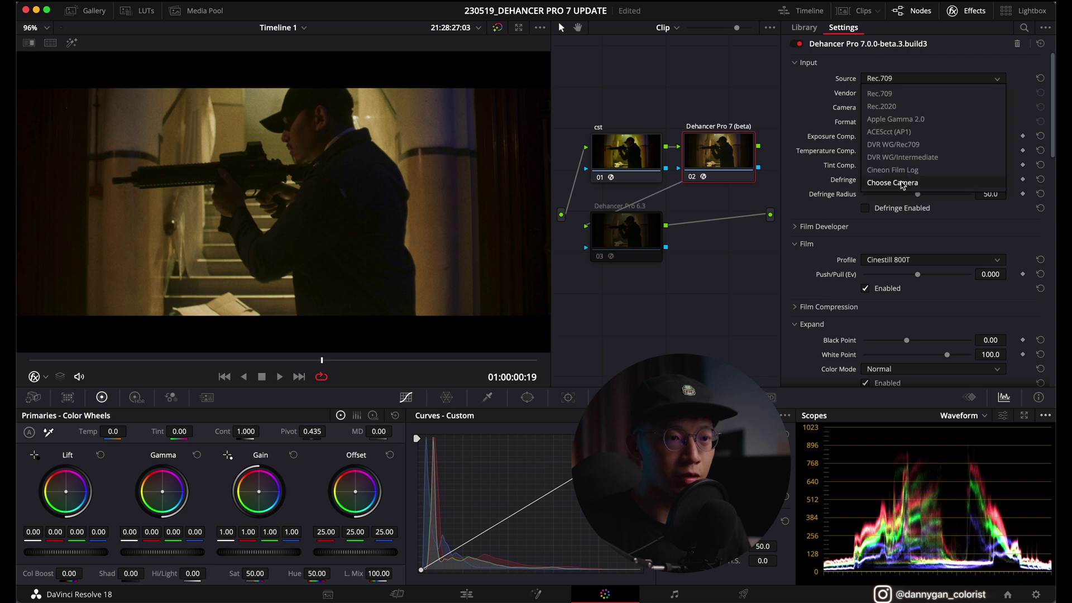
{"action": "left_click", "coordinate": [916, 181]}
{"action": "left_click", "coordinate": [903, 94]}
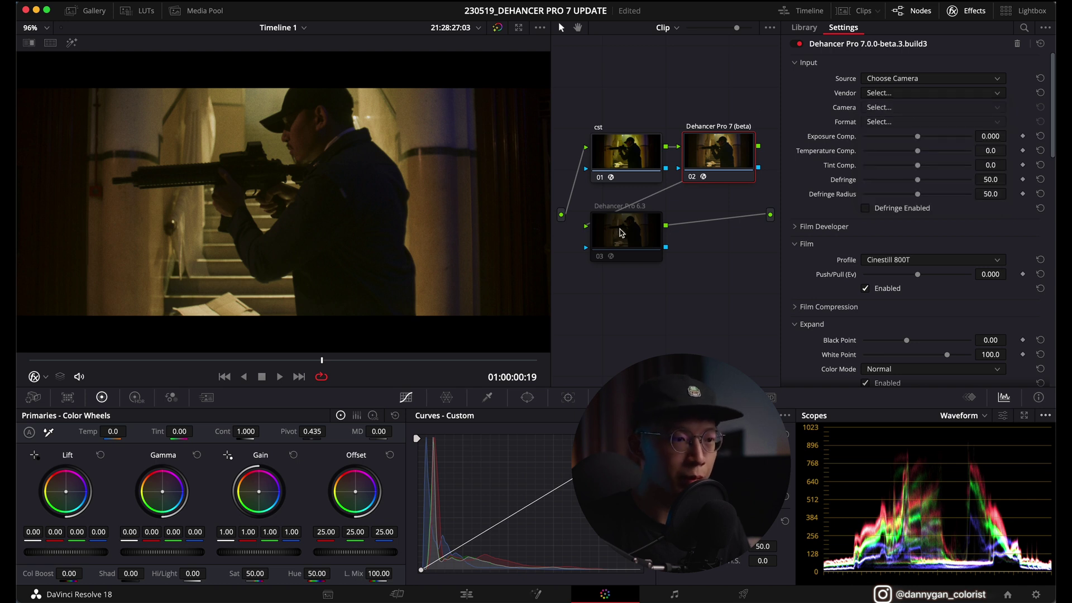
{"action": "left_click", "coordinate": [626, 230]}
{"action": "left_click", "coordinate": [946, 79]}
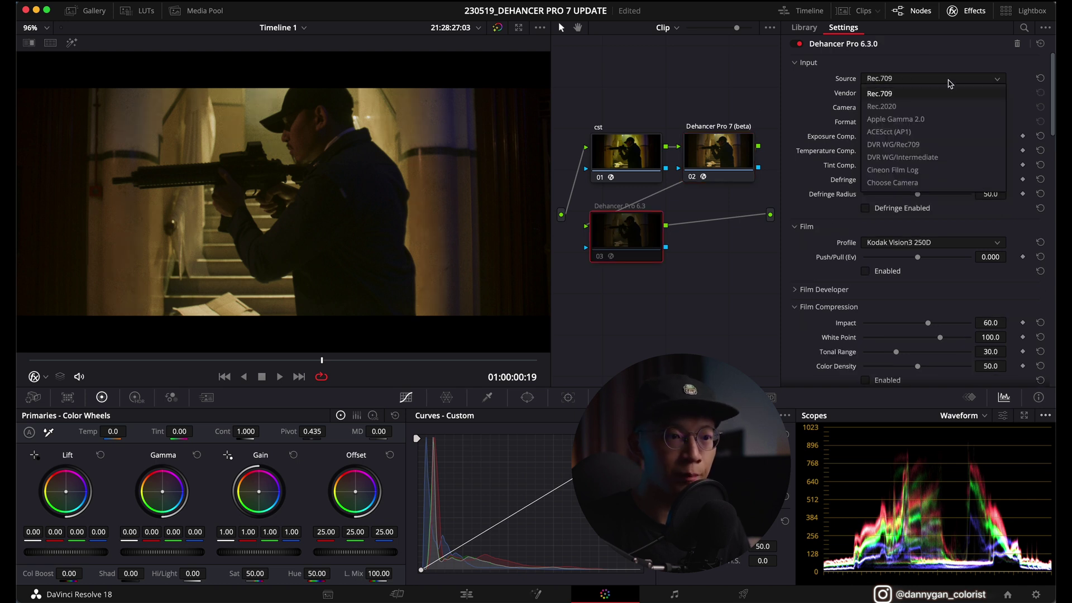
{"action": "left_click", "coordinate": [933, 181]}
{"action": "left_click", "coordinate": [934, 94]}
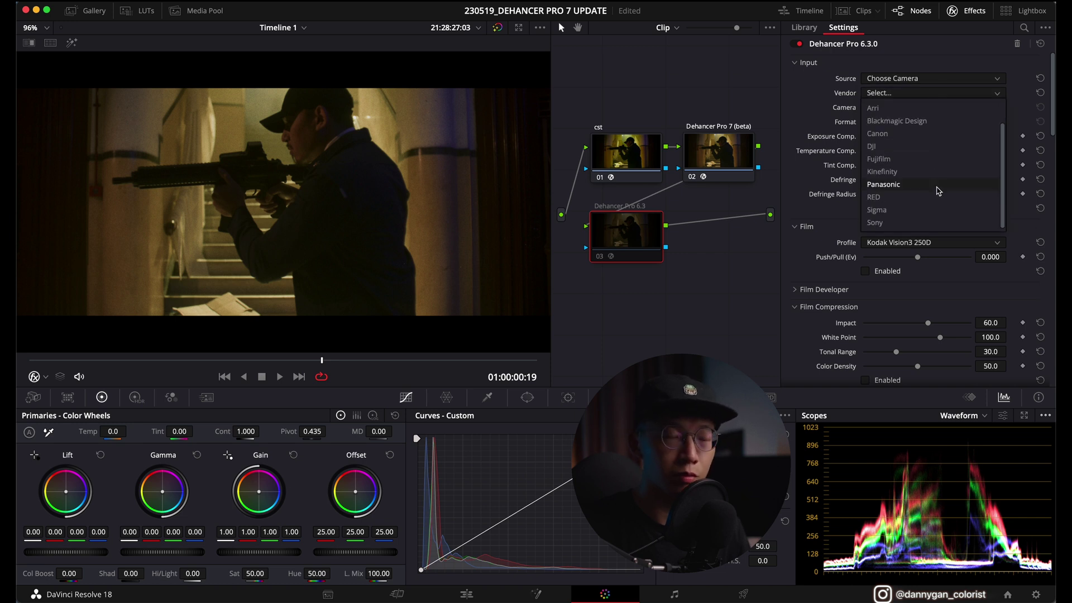
{"action": "left_click", "coordinate": [722, 165]}
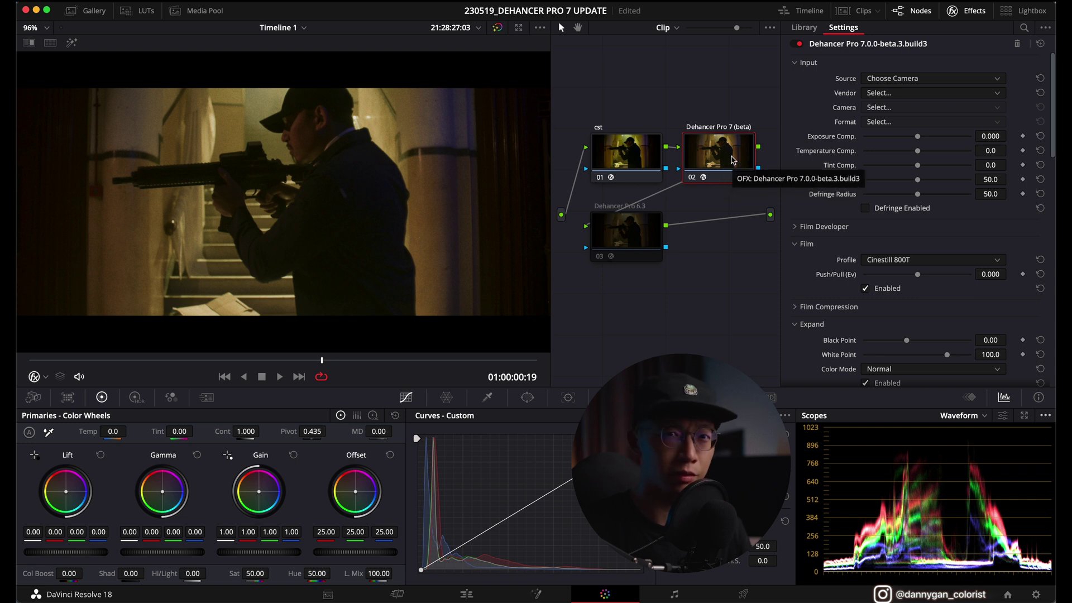
{"action": "key", "text": "shift+semicolon"}
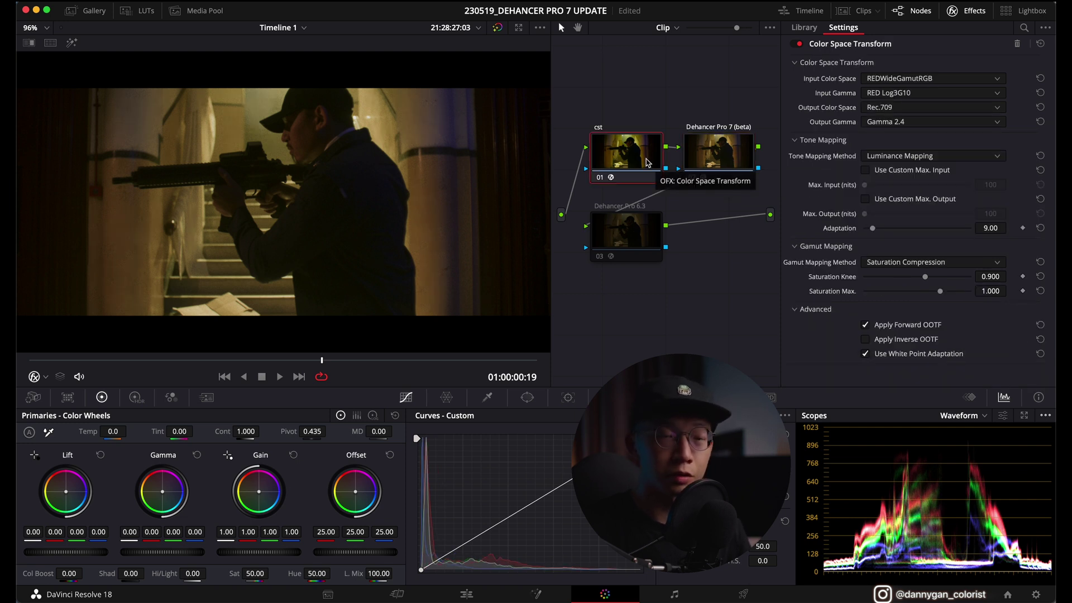
Select the Pro 7 beta node and review the film stock profiles, keeping Cinestill 800T
{"action": "left_click", "coordinate": [728, 152]}
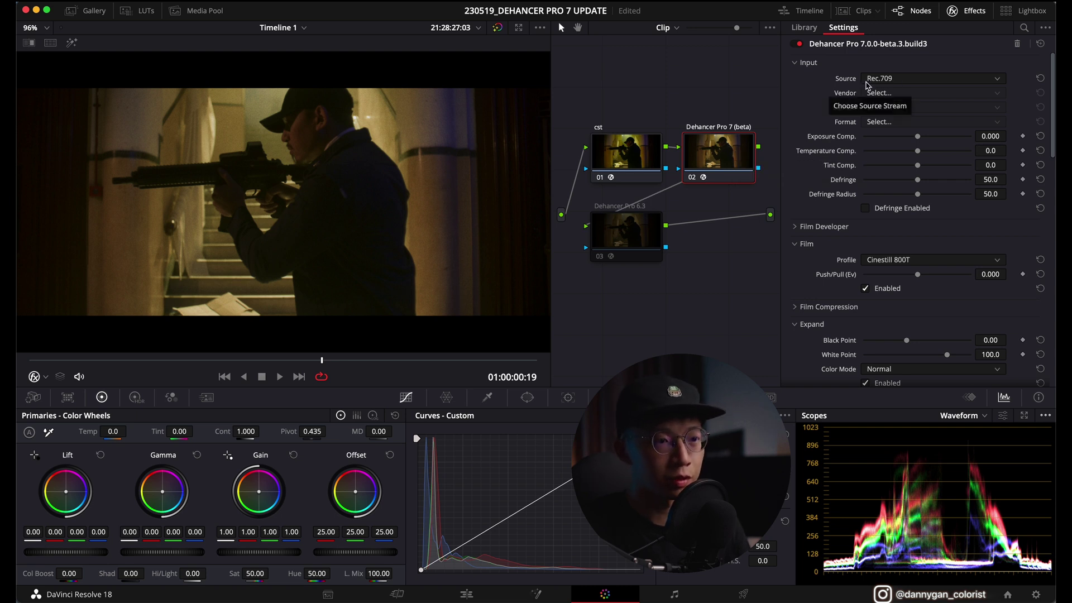
{"action": "scroll", "coordinate": [821, 173], "scroll_direction": "down", "scroll_amount": 1}
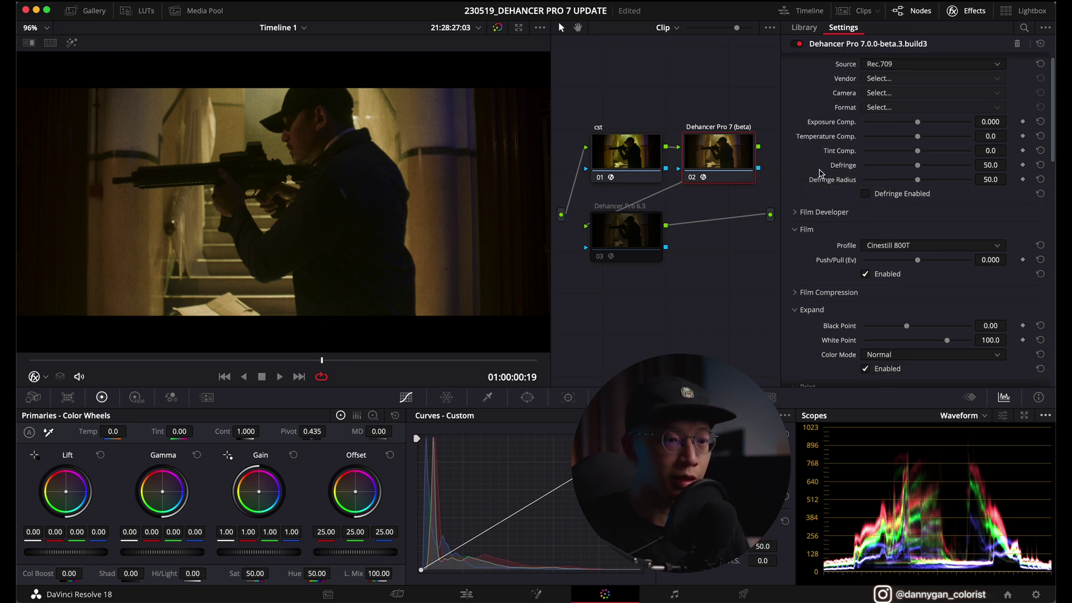
{"action": "scroll", "coordinate": [820, 174], "scroll_direction": "down", "scroll_amount": 1}
{"action": "scroll", "coordinate": [825, 239], "scroll_direction": "down", "scroll_amount": 1}
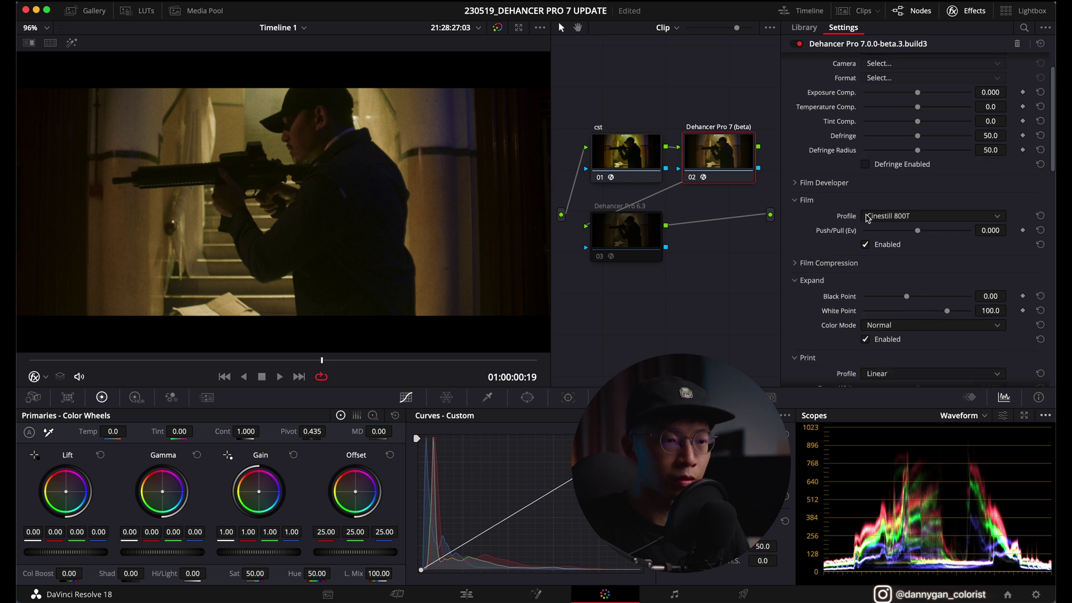
{"action": "left_click", "coordinate": [909, 218]}
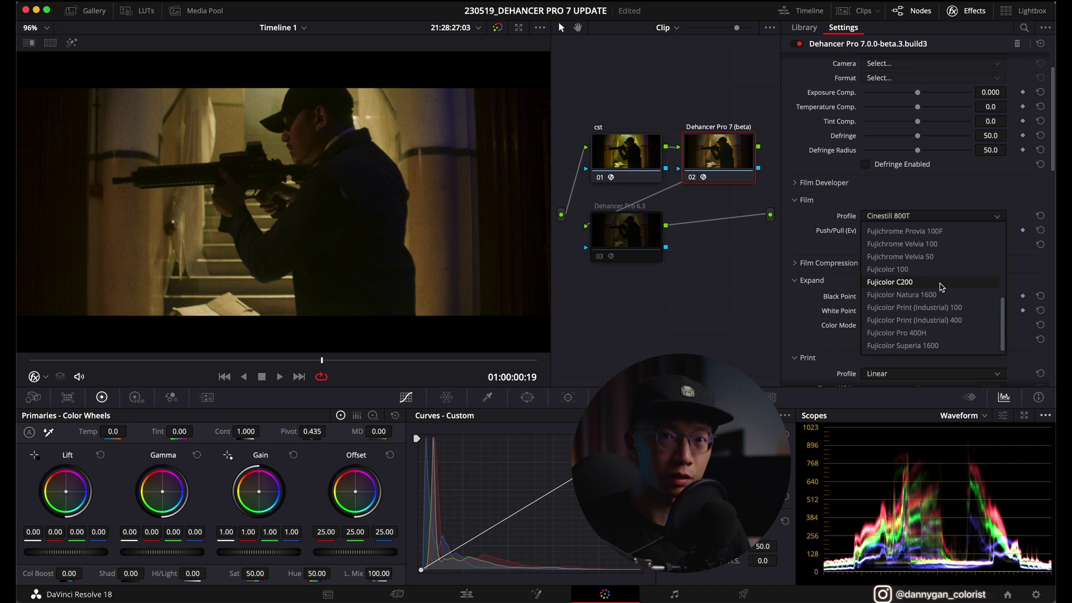
{"action": "left_click", "coordinate": [838, 195]}
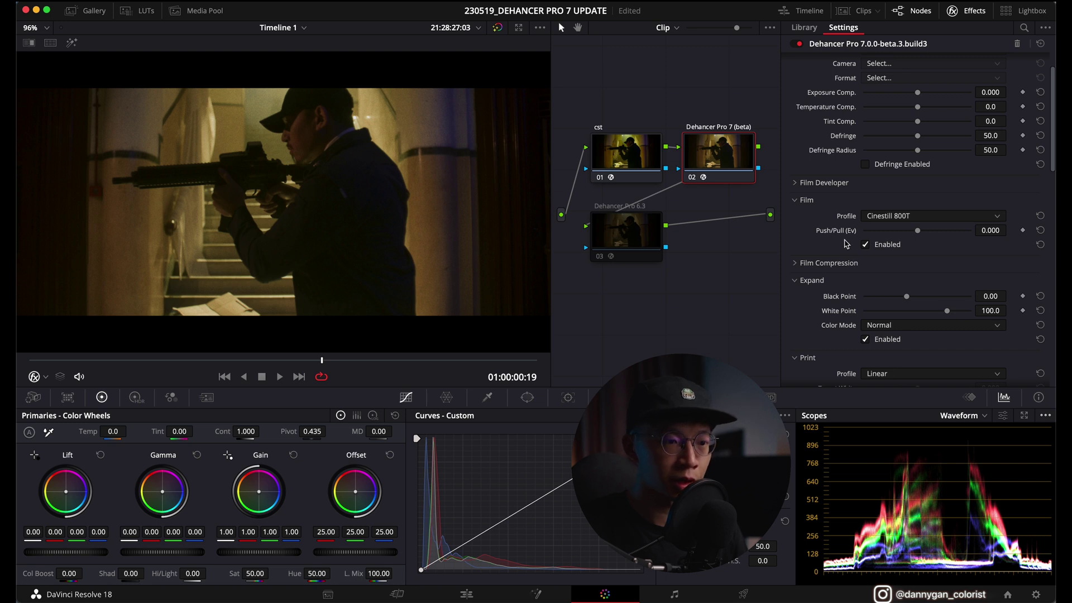
Compare the beta node's settings with the Dehancer Pro 6.3 node's settings
{"action": "scroll", "coordinate": [846, 244], "scroll_direction": "down", "scroll_amount": 1}
{"action": "scroll", "coordinate": [847, 243], "scroll_direction": "down", "scroll_amount": 1}
{"action": "scroll", "coordinate": [850, 239], "scroll_direction": "down", "scroll_amount": 1}
{"action": "scroll", "coordinate": [854, 237], "scroll_direction": "down", "scroll_amount": 1}
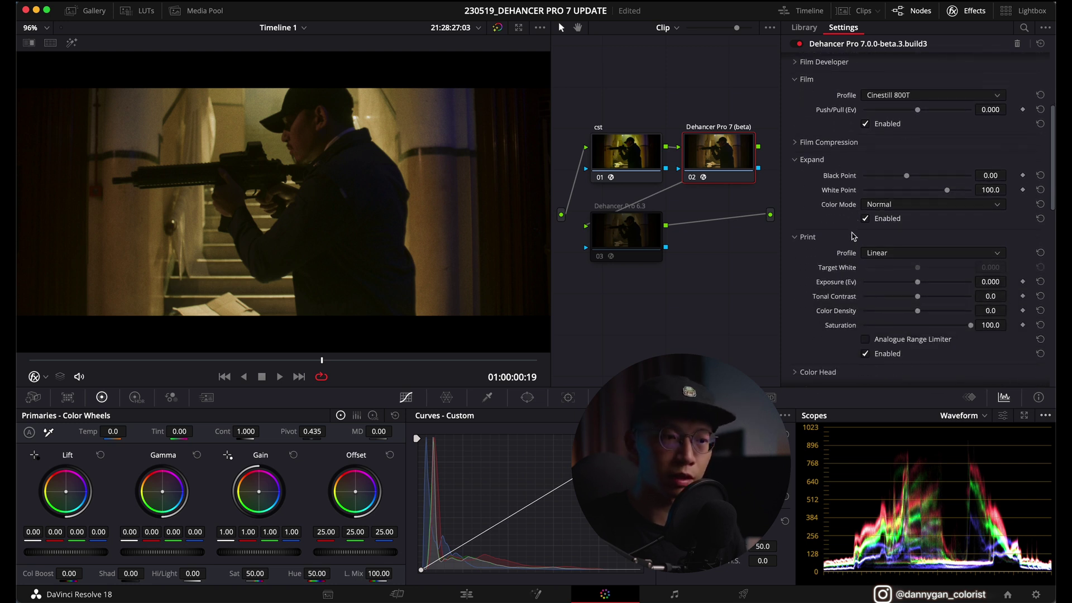
{"action": "left_click", "coordinate": [626, 229]}
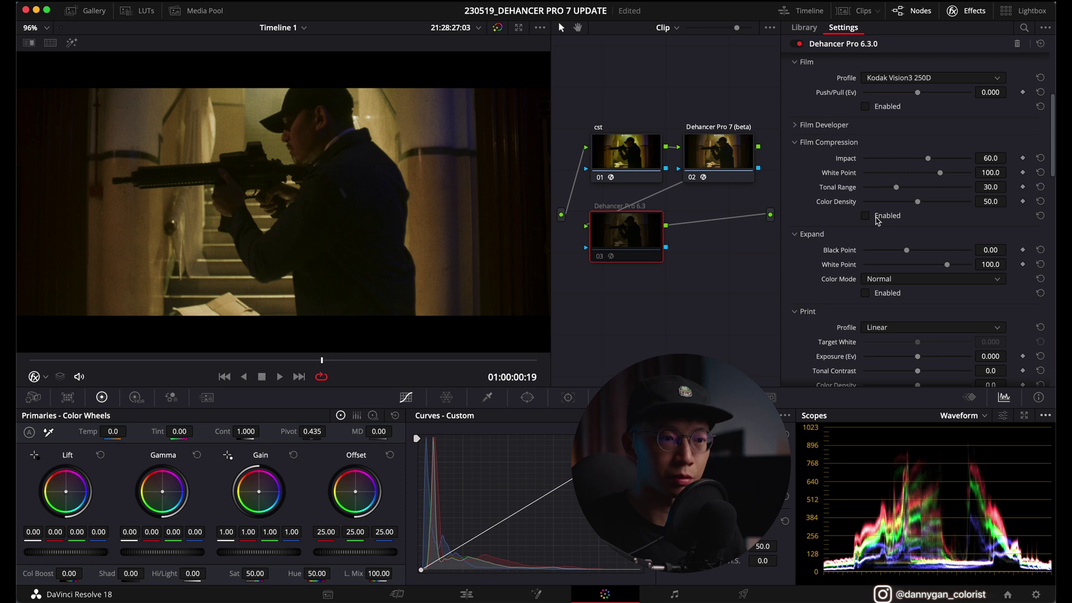
{"action": "scroll", "coordinate": [874, 206], "scroll_direction": "up", "scroll_amount": 1}
{"action": "scroll", "coordinate": [857, 167], "scroll_direction": "up", "scroll_amount": 2}
{"action": "scroll", "coordinate": [847, 118], "scroll_direction": "up", "scroll_amount": 1}
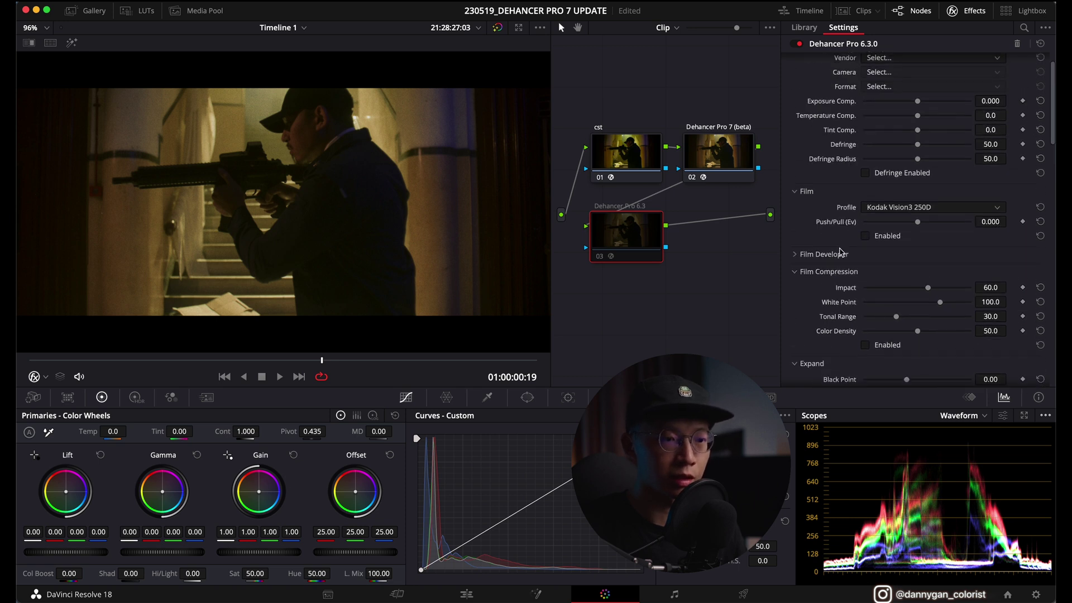
{"action": "scroll", "coordinate": [841, 252], "scroll_direction": "down", "scroll_amount": 3}
{"action": "scroll", "coordinate": [835, 190], "scroll_direction": "down", "scroll_amount": 2}
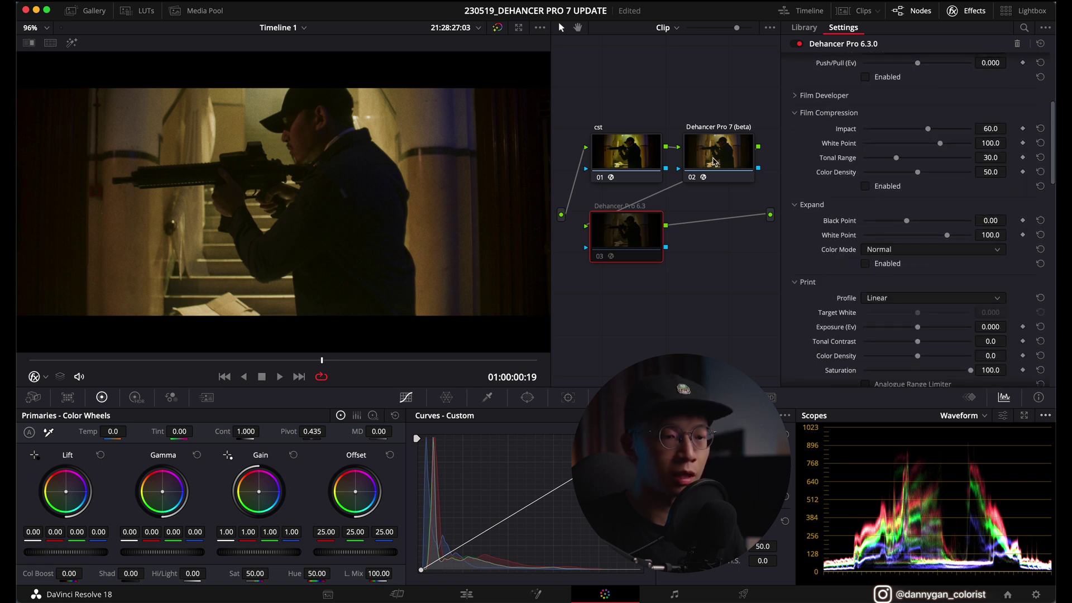
Return to the Pro 7 beta node and scroll down to its Film Damage section
{"action": "key", "text": "alt+shift+semicolon"}
{"action": "scroll", "coordinate": [822, 230], "scroll_direction": "down", "scroll_amount": 1}
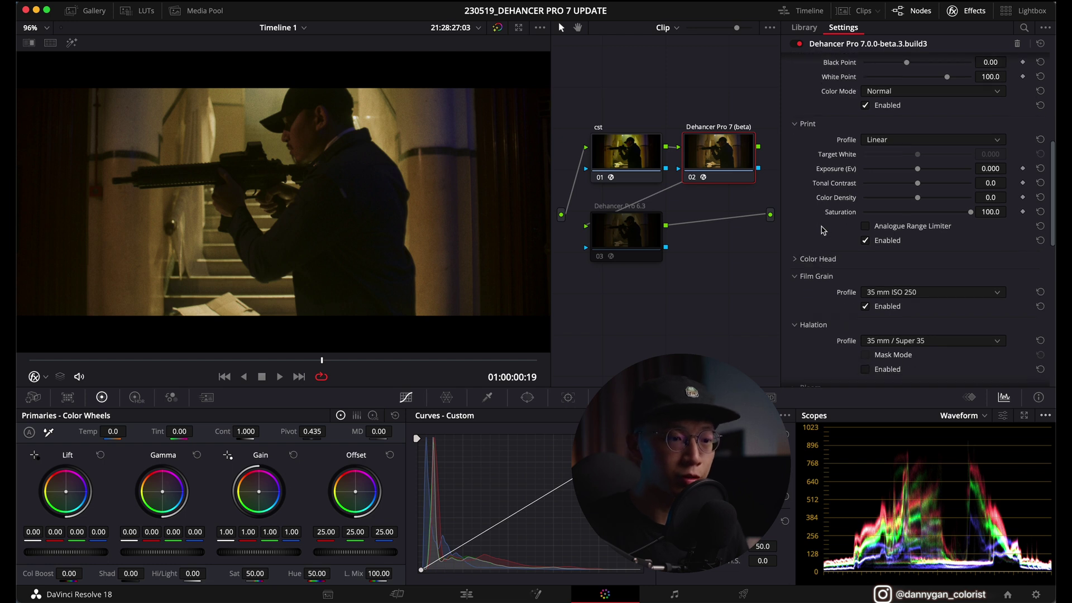
{"action": "scroll", "coordinate": [822, 230], "scroll_direction": "down", "scroll_amount": 3}
{"action": "scroll", "coordinate": [823, 235], "scroll_direction": "down", "scroll_amount": 3}
{"action": "scroll", "coordinate": [825, 239], "scroll_direction": "down", "scroll_amount": 1}
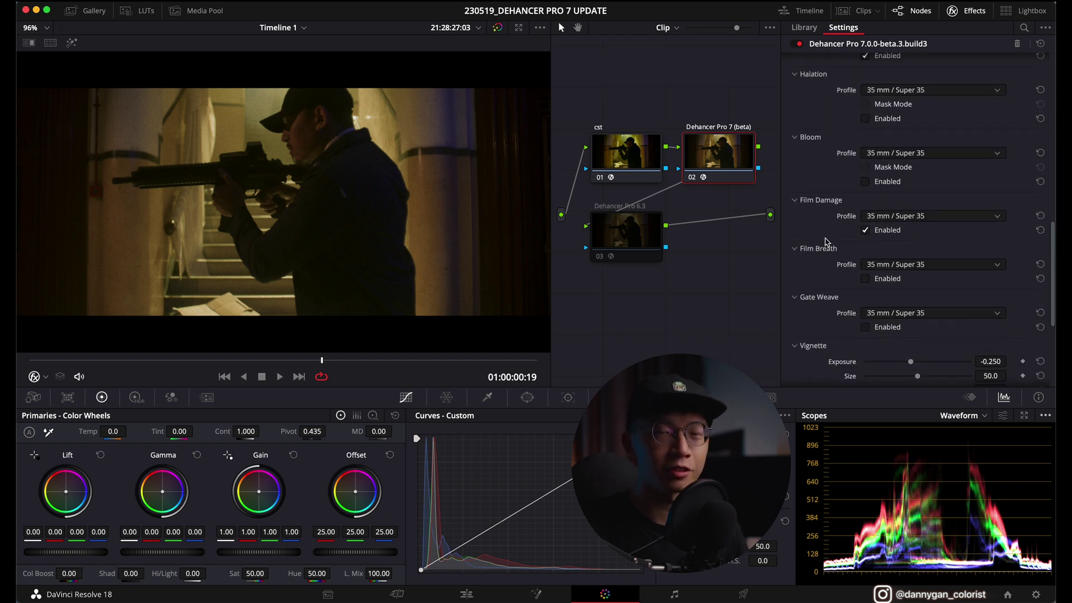
{"action": "scroll", "coordinate": [827, 243], "scroll_direction": "down", "scroll_amount": 1}
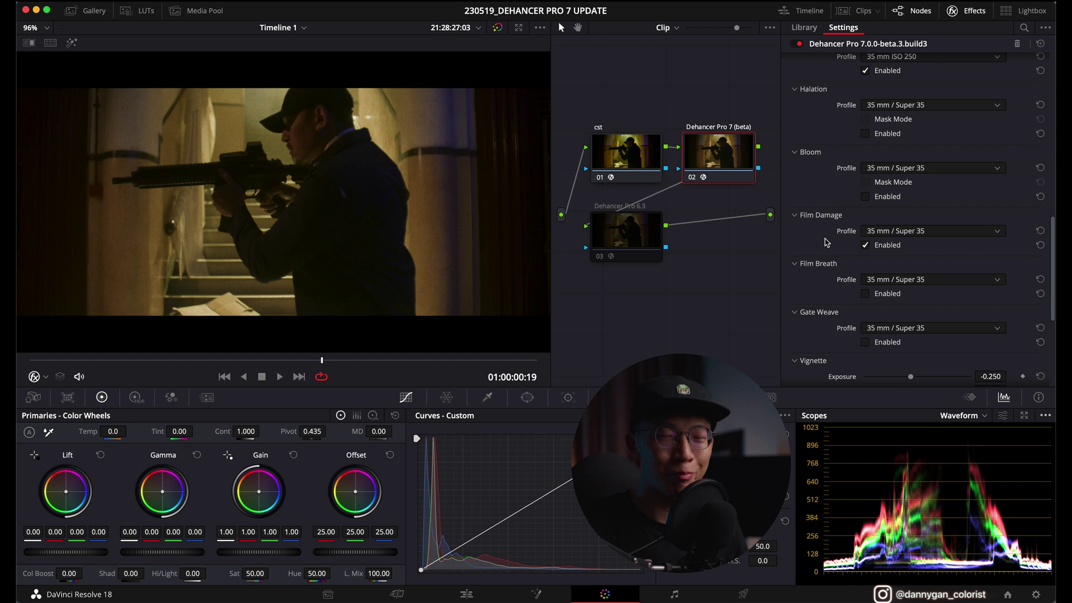
{"action": "scroll", "coordinate": [854, 167], "scroll_direction": "up", "scroll_amount": 1}
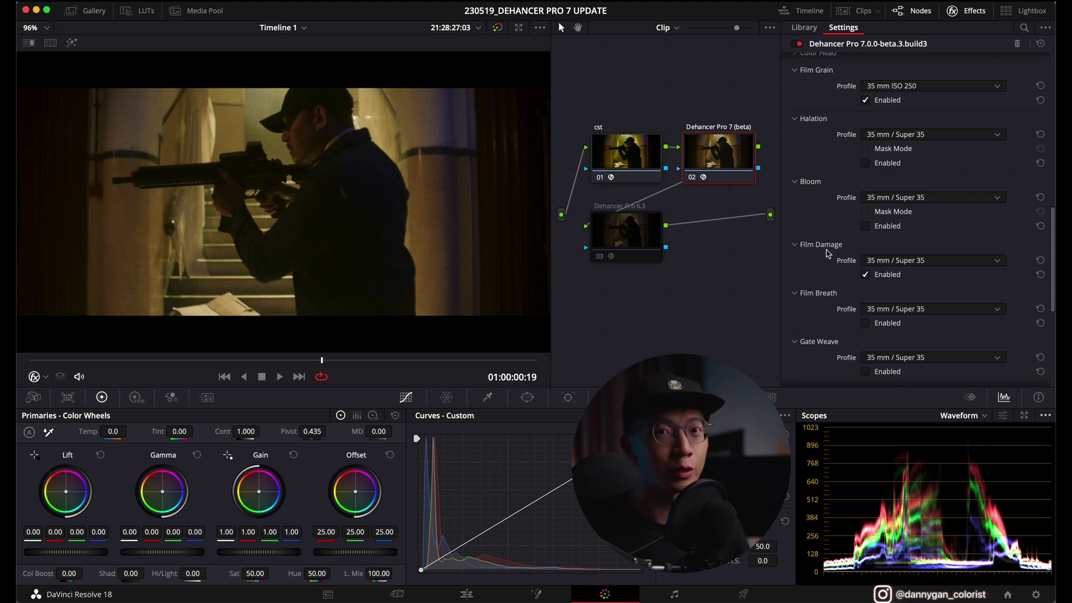
{"action": "scroll", "coordinate": [871, 162], "scroll_direction": "up", "scroll_amount": 1}
{"action": "left_click", "coordinate": [907, 102]}
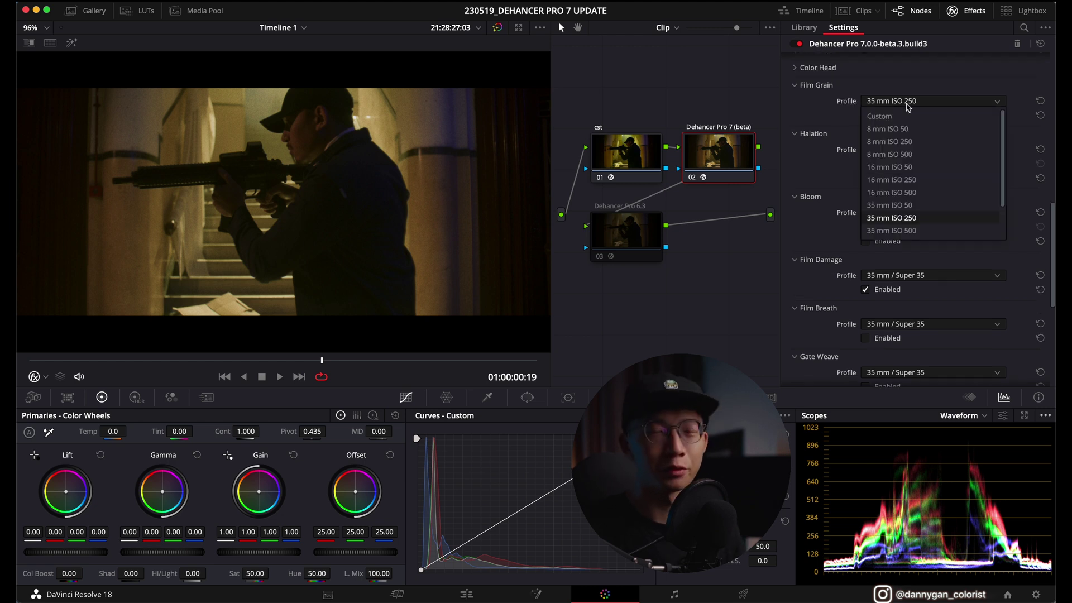
{"action": "left_click", "coordinate": [908, 105]}
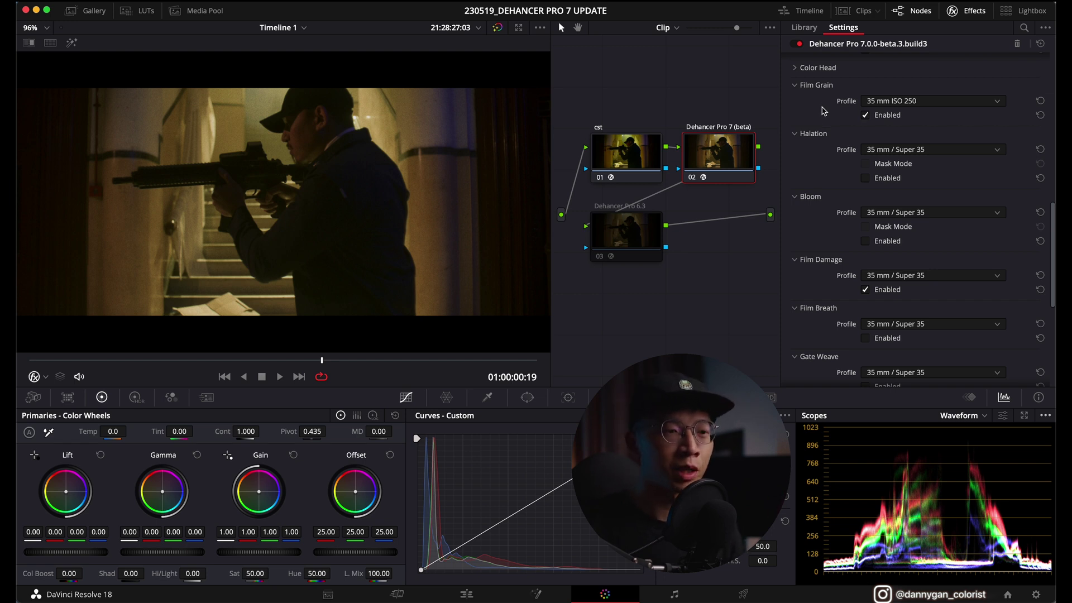
{"action": "left_click", "coordinate": [905, 101]}
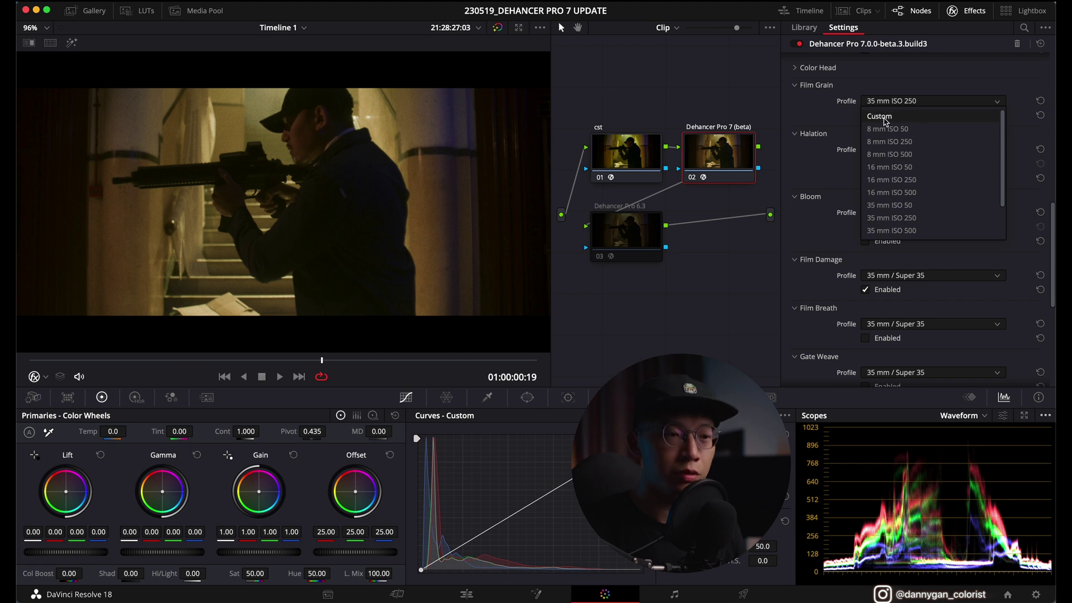
{"action": "left_click", "coordinate": [884, 118]}
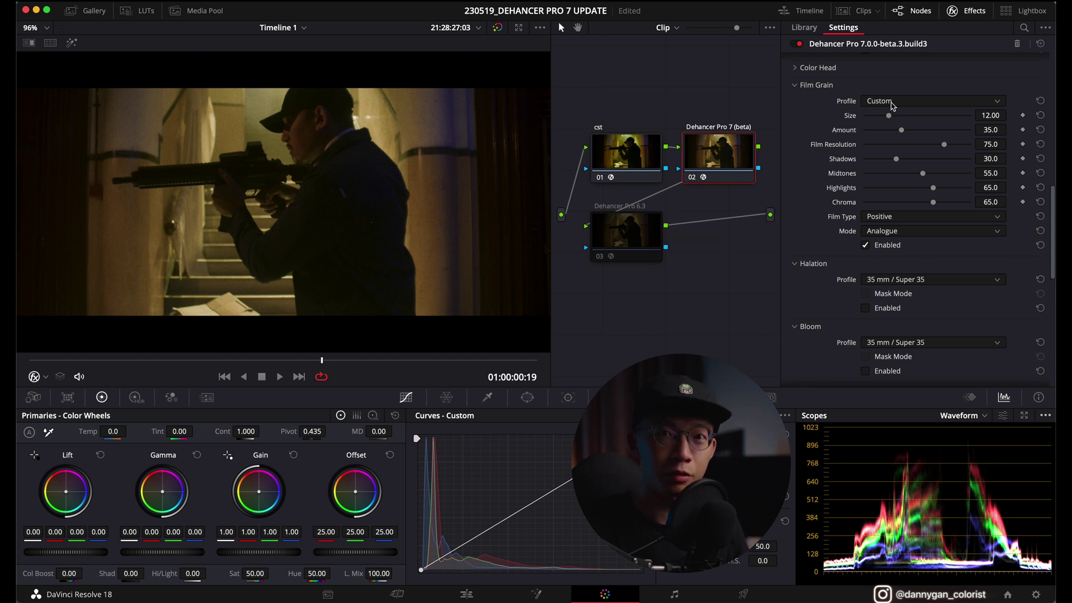
{"action": "left_click", "coordinate": [892, 104]}
{"action": "left_click", "coordinate": [836, 112]}
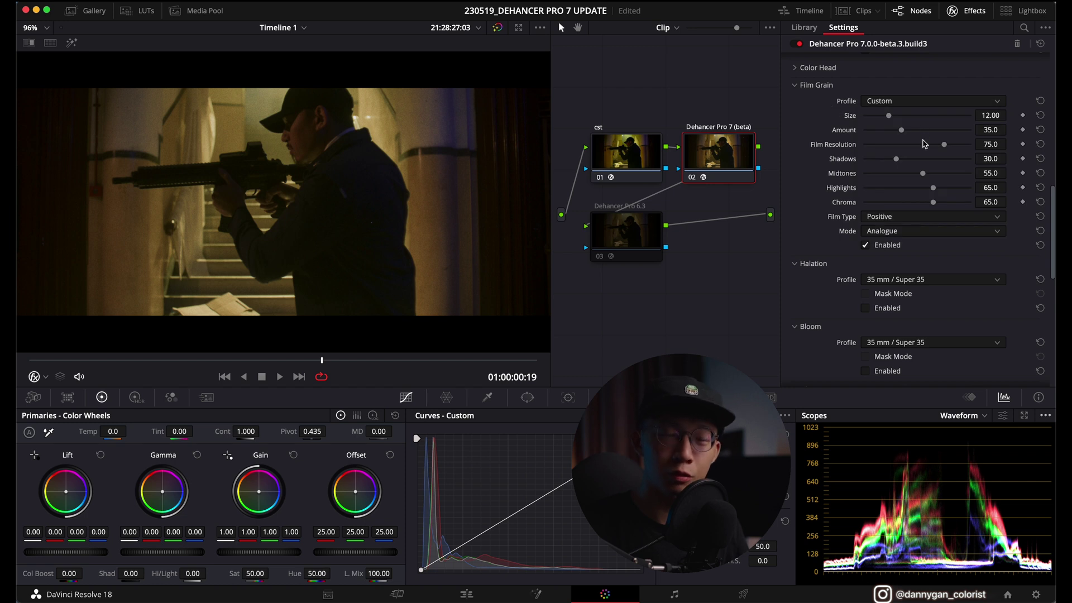
{"action": "left_click", "coordinate": [920, 104]}
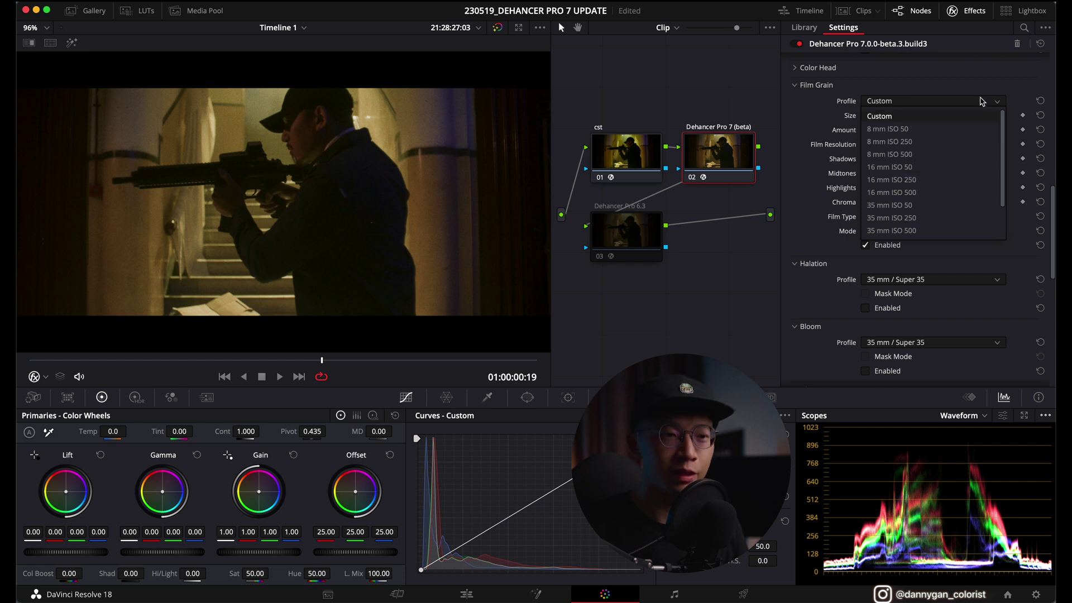
{"action": "left_click", "coordinate": [916, 182]}
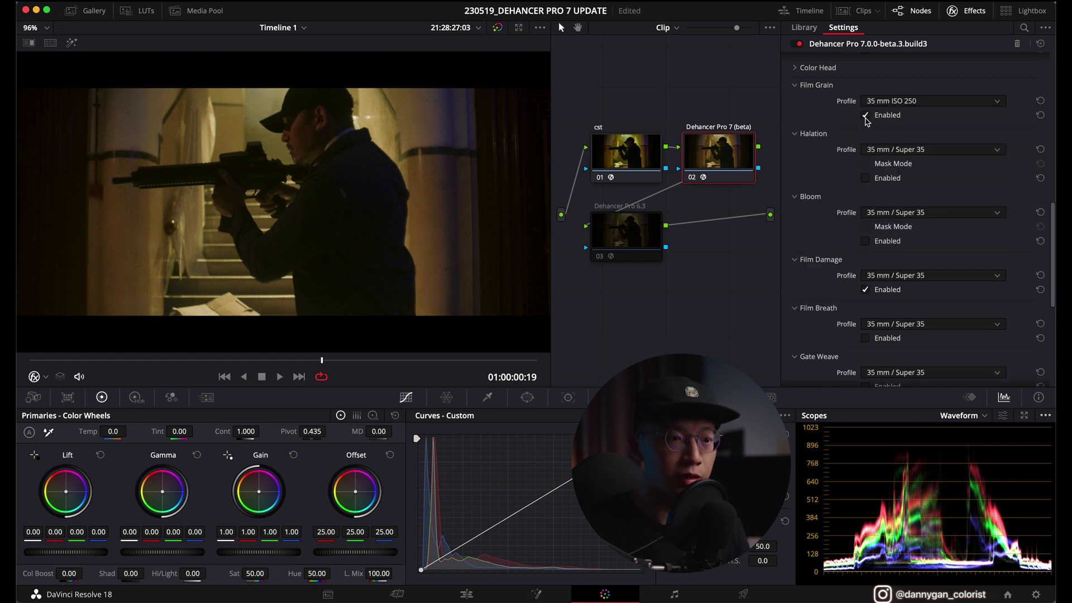
Switch the beta node's Film Grain to Custom and set Size to 12
{"action": "left_click", "coordinate": [885, 102]}
{"action": "left_click", "coordinate": [889, 114]}
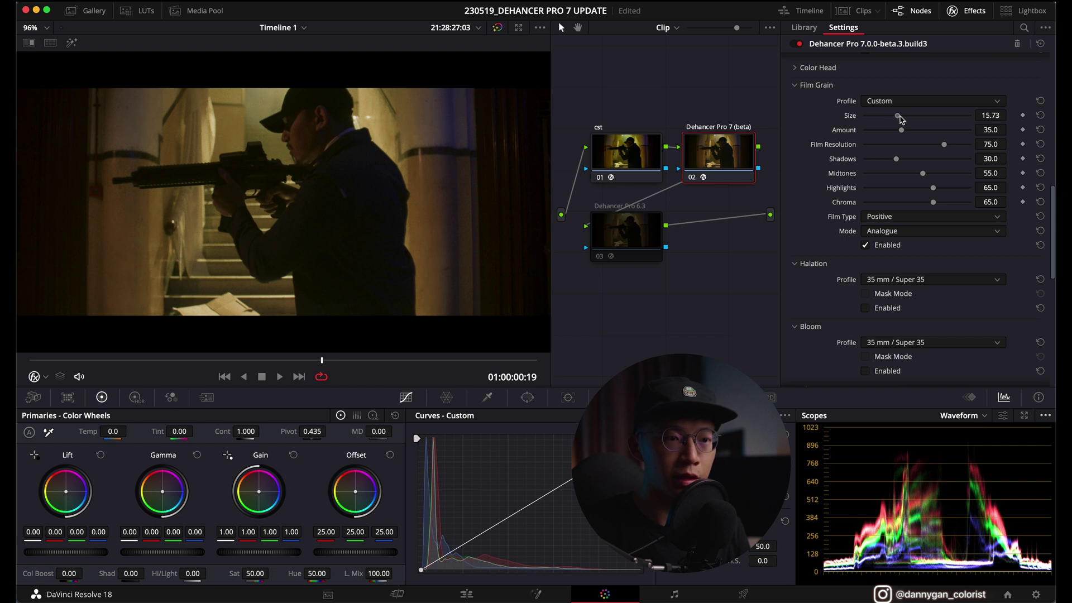
{"action": "left_click_drag", "start_coordinate": [900, 119], "coordinate": [970, 124]}
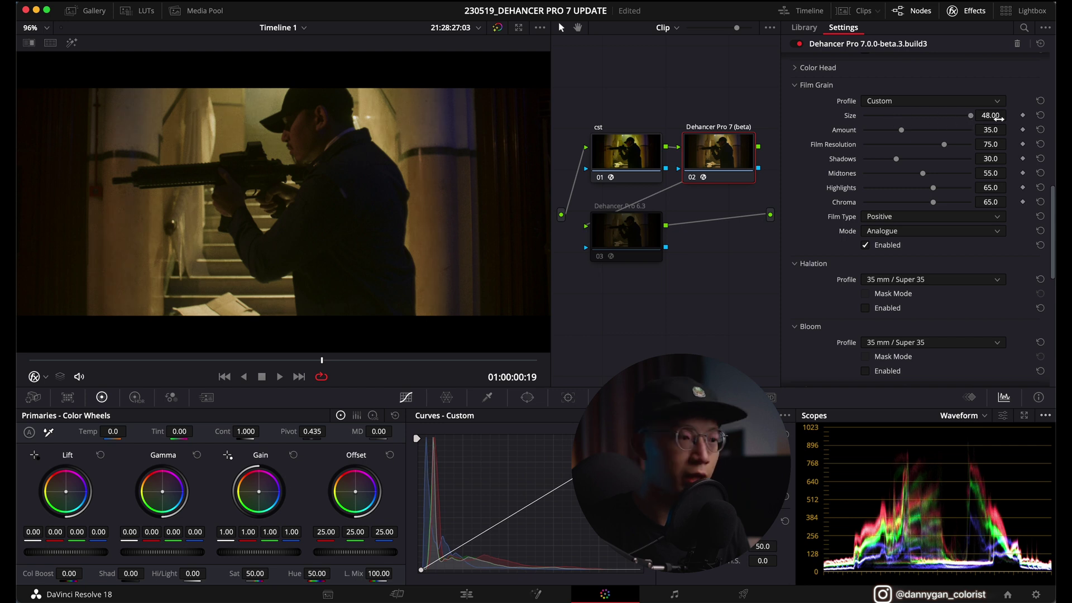
Preview the grain in playback, then select the Dehancer Pro 6.3 node for comparison
{"action": "key", "text": "space"}
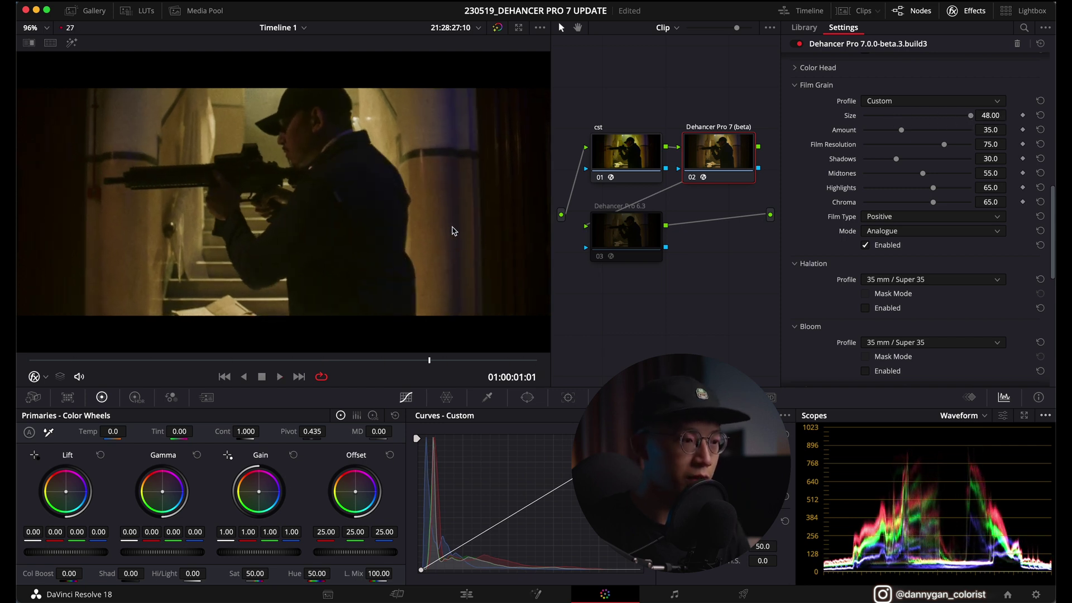
{"action": "scroll", "coordinate": [451, 233], "scroll_direction": "up", "scroll_amount": 3}
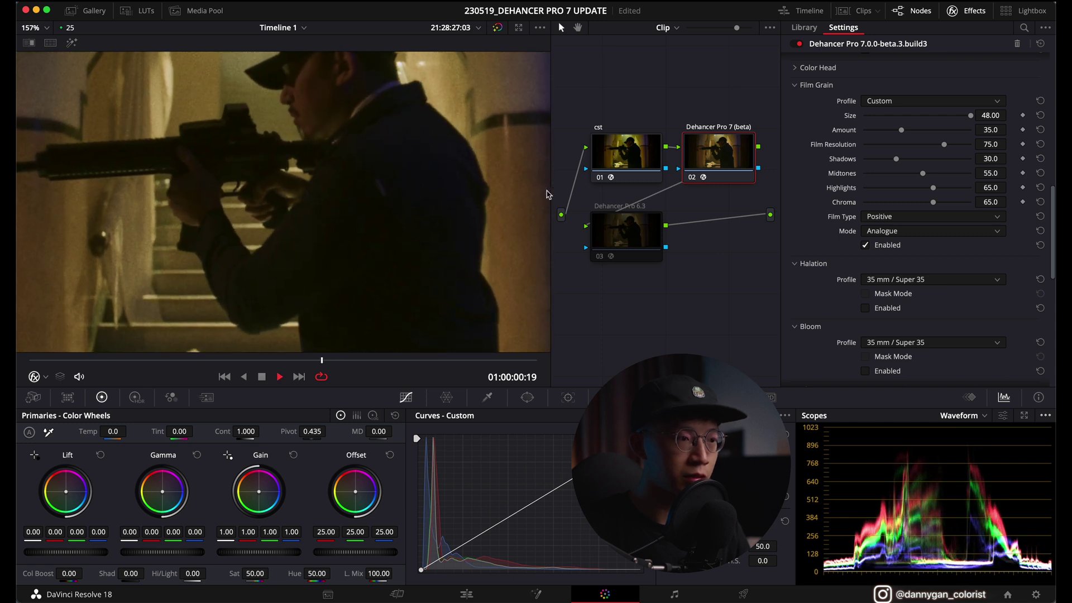
{"action": "key", "text": "space"}
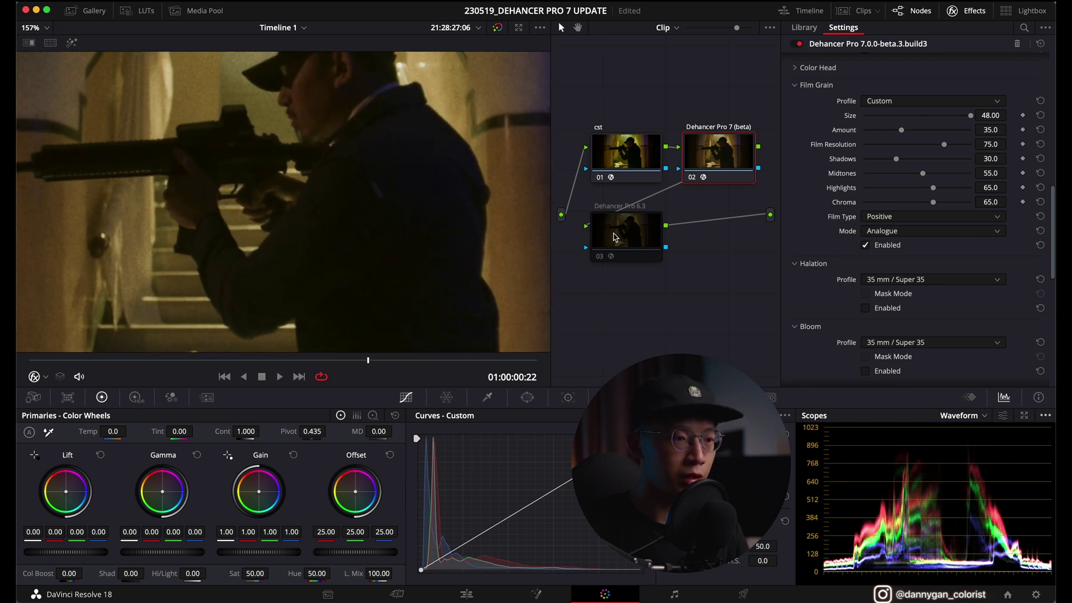
{"action": "left_click", "coordinate": [631, 235]}
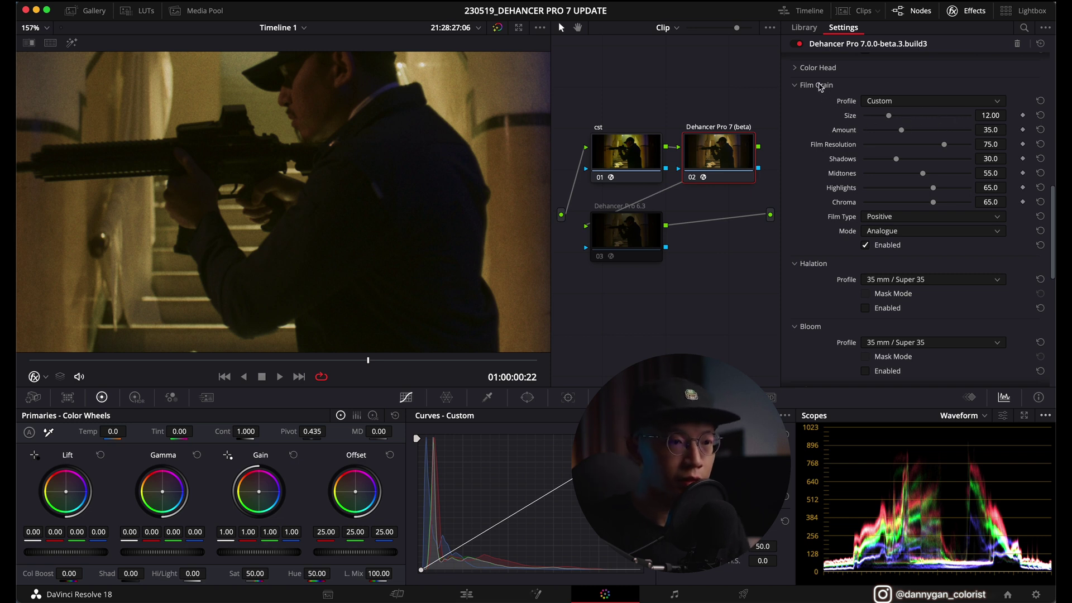
Collapse Film Grain and set the beta node's Film Damage profile to Custom
{"action": "left_click", "coordinate": [817, 85]}
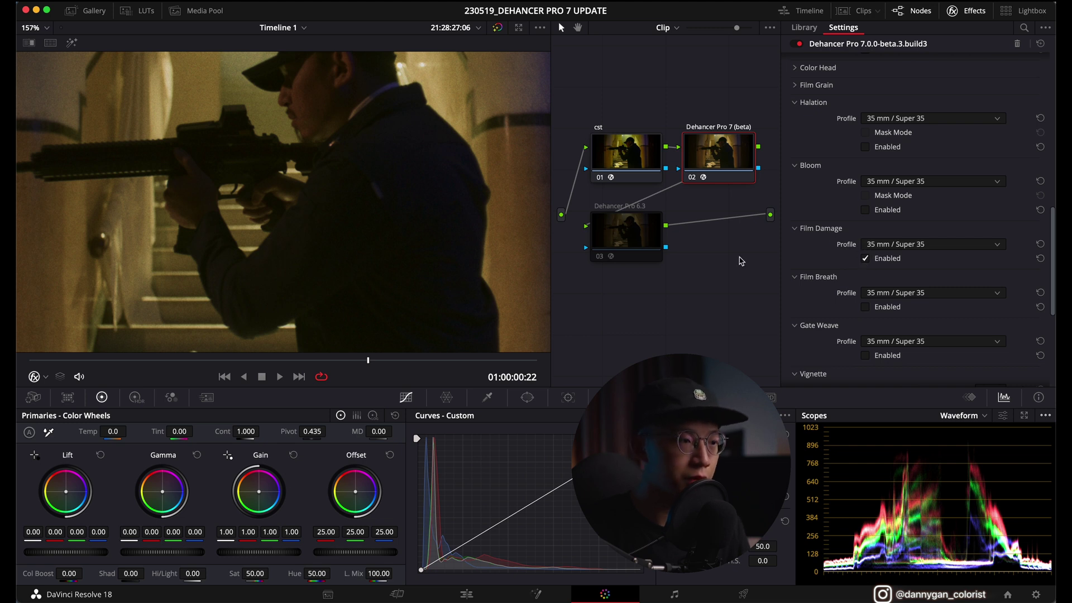
{"action": "scroll", "coordinate": [483, 209], "scroll_direction": "down", "scroll_amount": 2}
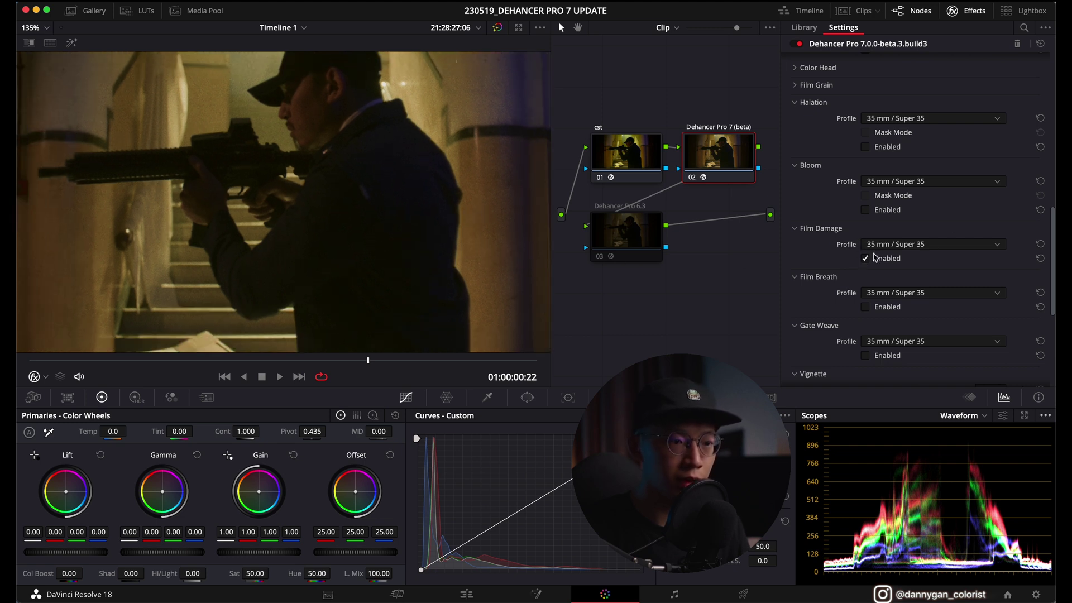
{"action": "left_click", "coordinate": [881, 246]}
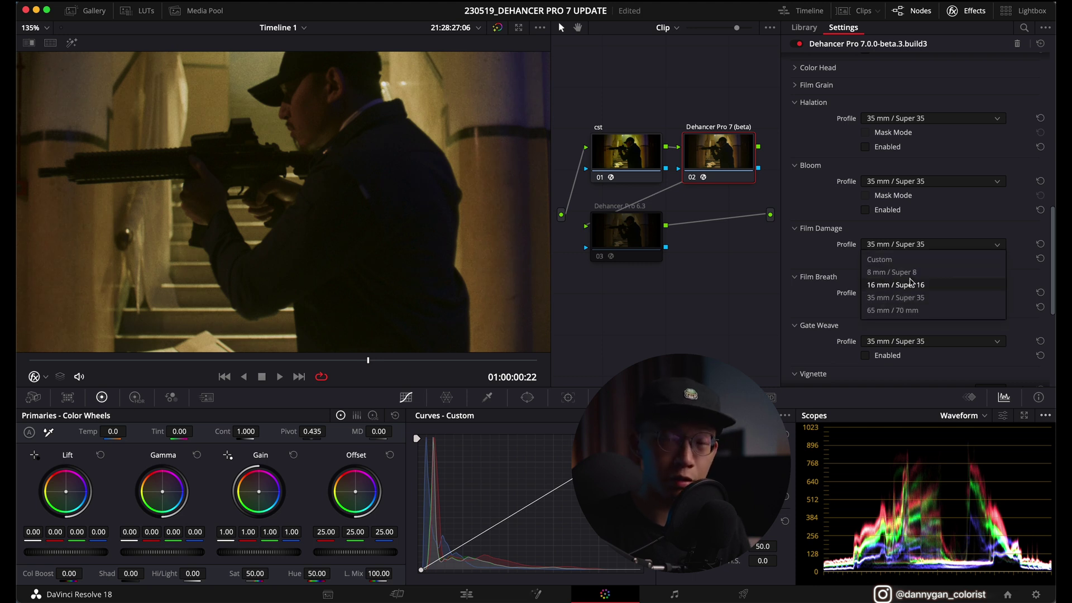
{"action": "left_click", "coordinate": [882, 259]}
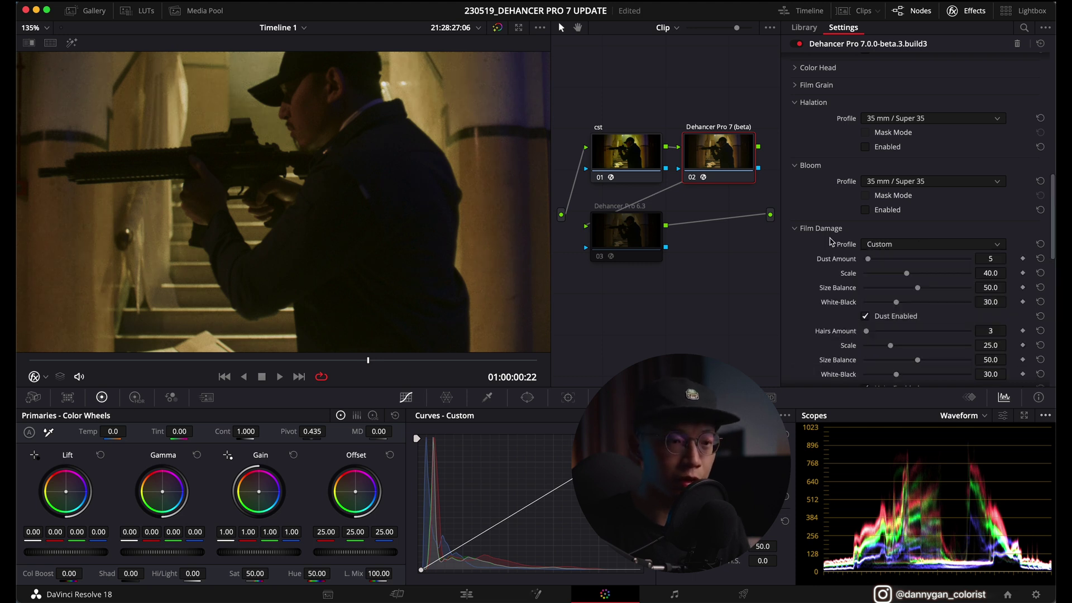
{"action": "scroll", "coordinate": [829, 238], "scroll_direction": "down", "scroll_amount": 1}
{"action": "scroll", "coordinate": [829, 237], "scroll_direction": "down", "scroll_amount": 2}
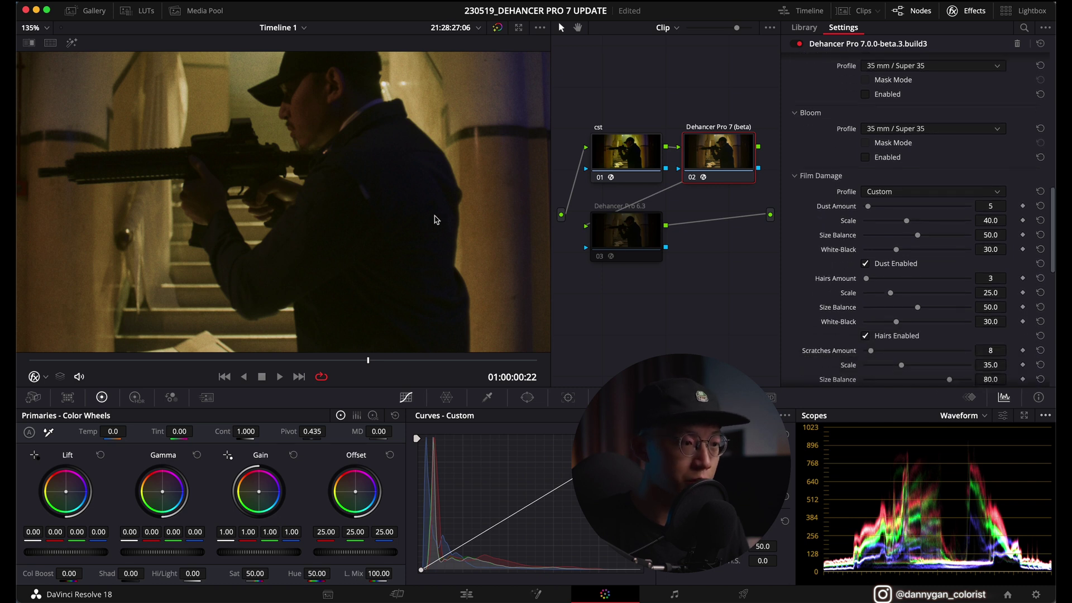
Scroll up to check the Film Damage profile is back on 35 mm / Super 35
{"action": "scroll", "coordinate": [434, 217], "scroll_direction": "up", "scroll_amount": 2}
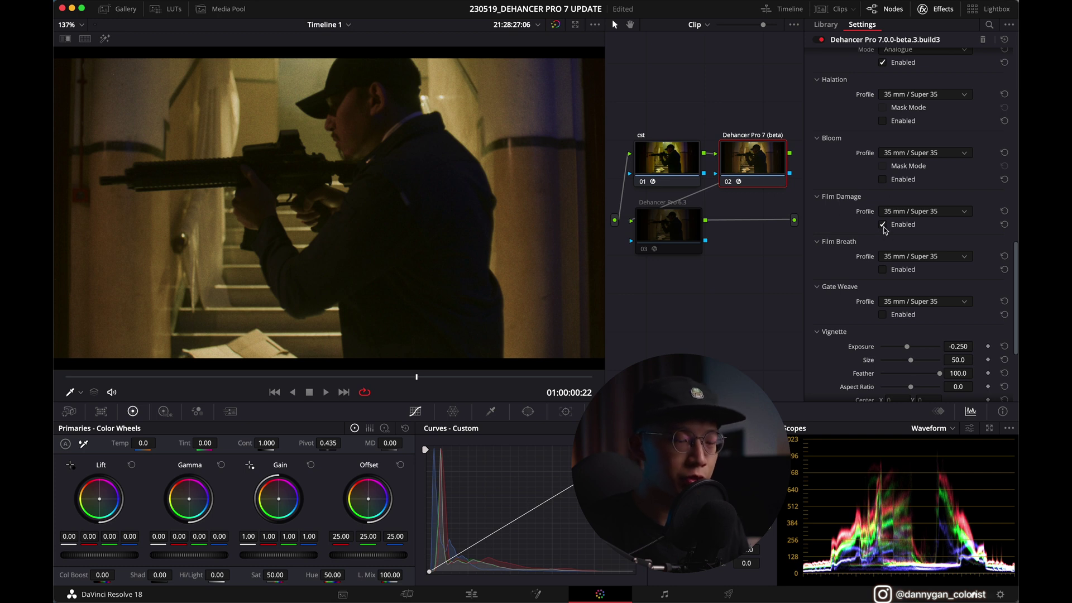
Turn off Film Damage and switch its profile to Custom
{"action": "key", "text": "space"}
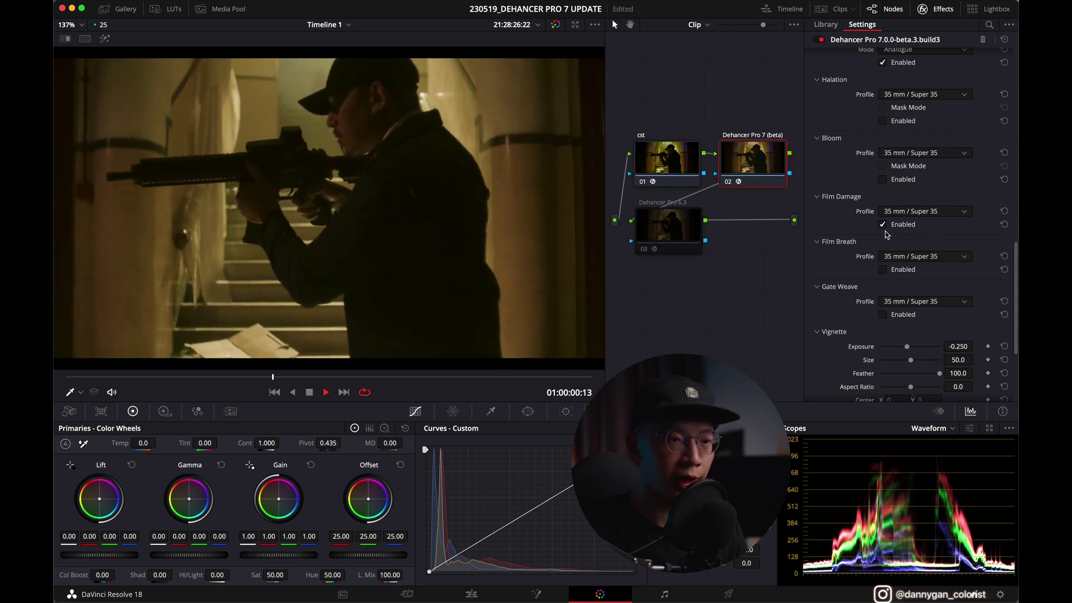
{"action": "scroll", "coordinate": [894, 235], "scroll_direction": "up", "scroll_amount": 1}
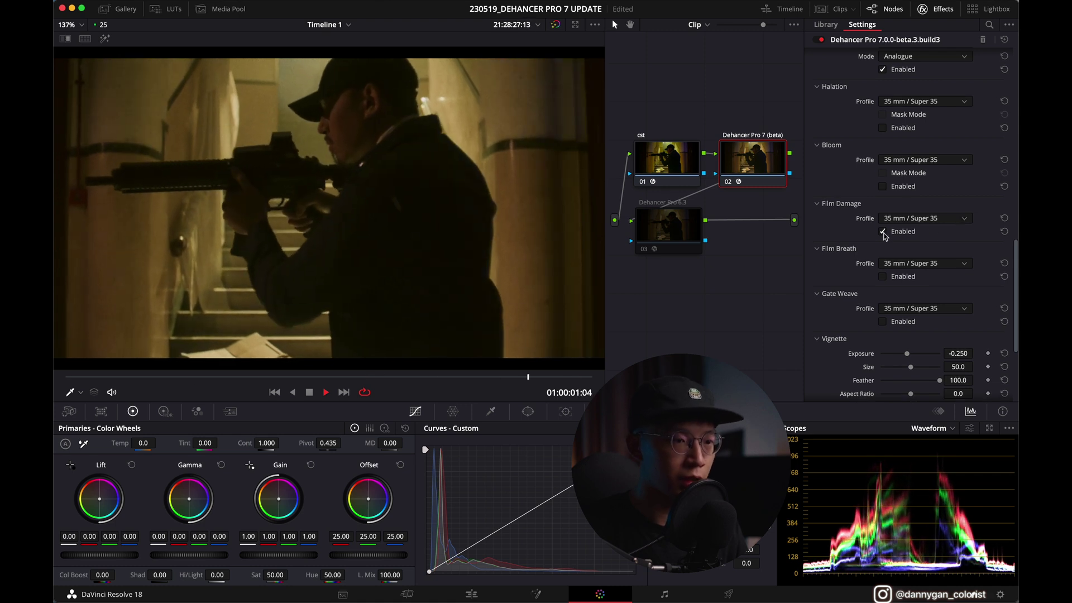
{"action": "left_click", "coordinate": [883, 231]}
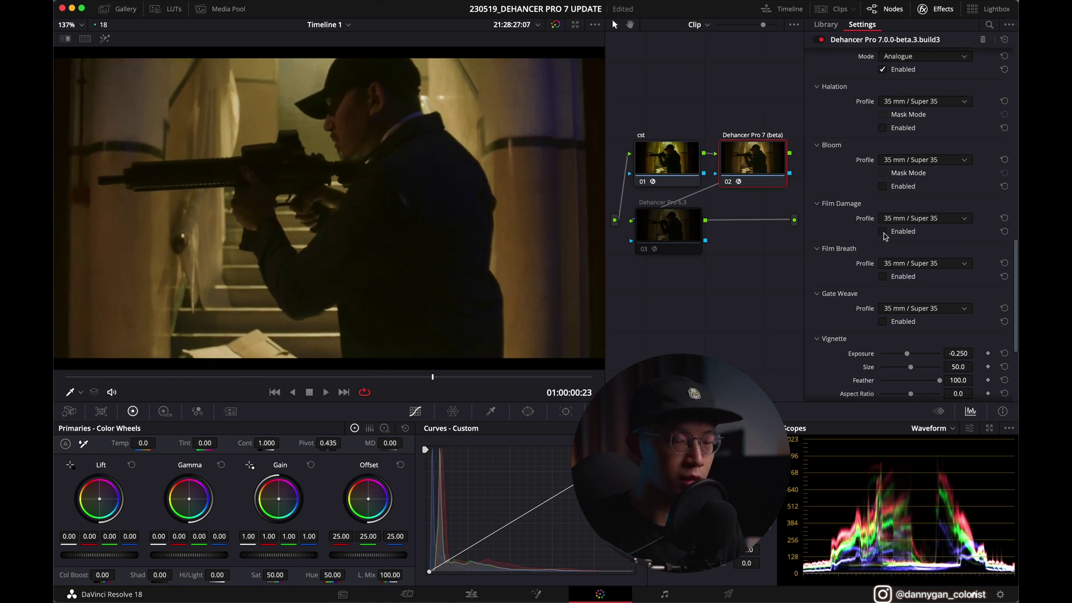
{"action": "left_click", "coordinate": [901, 220]}
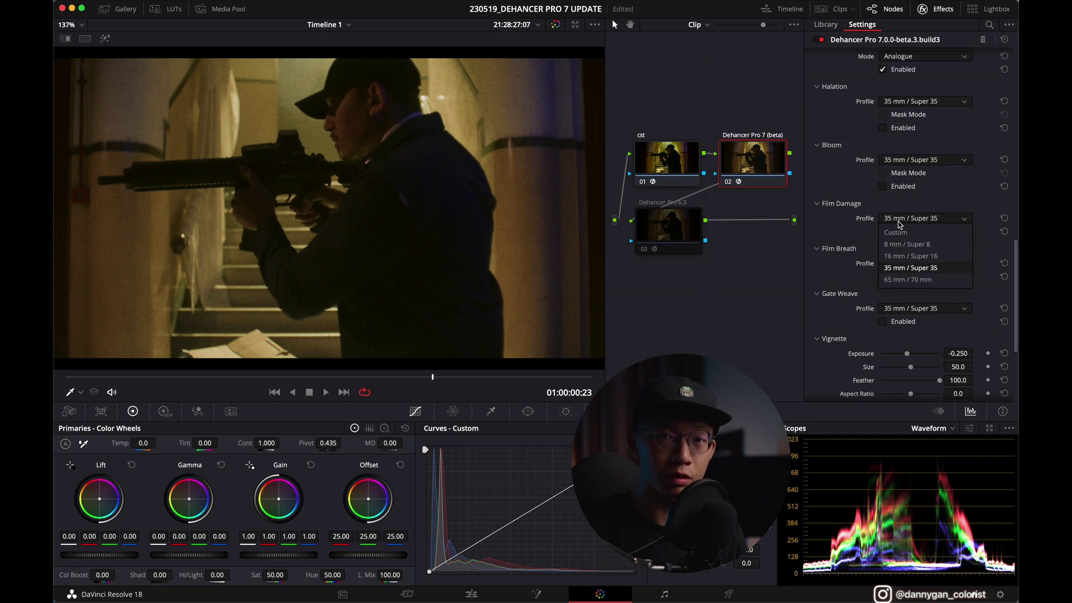
{"action": "left_click", "coordinate": [895, 234]}
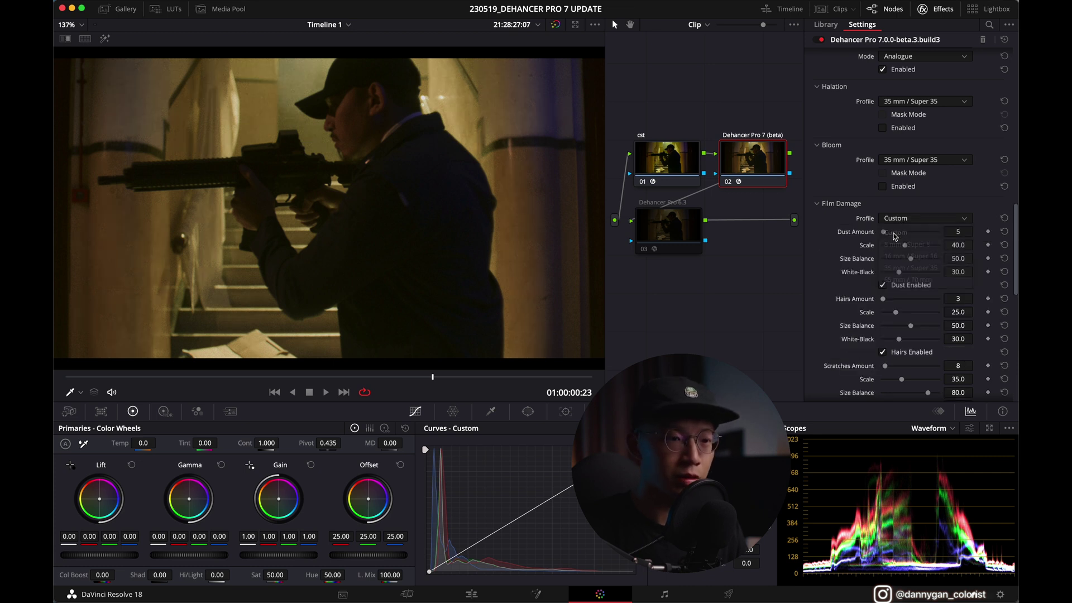
{"action": "scroll", "coordinate": [834, 241], "scroll_direction": "down", "scroll_amount": 2}
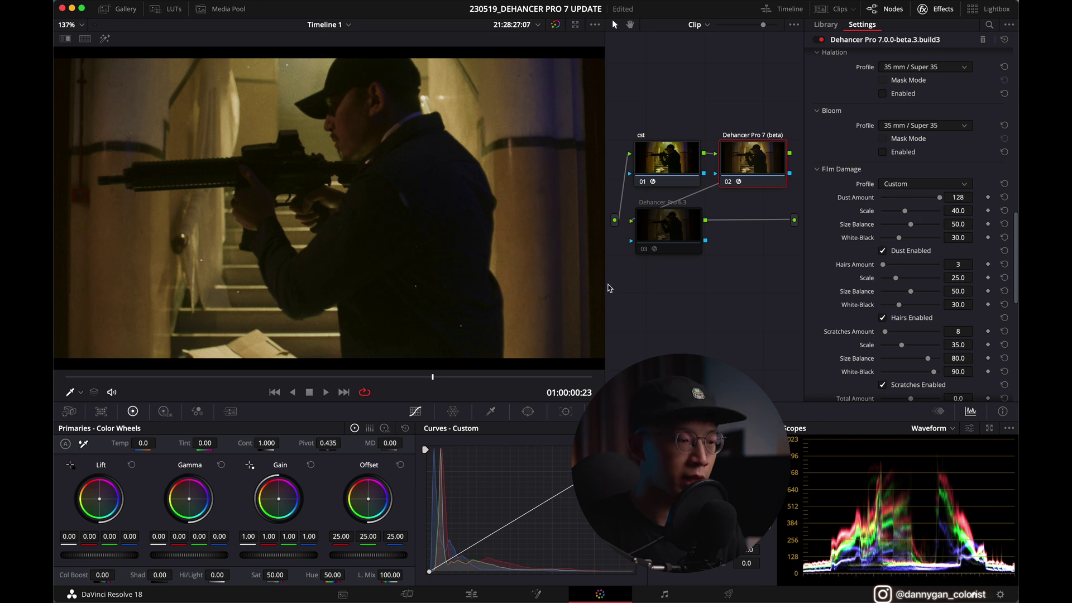
Preview the dust in playback and raise Dust Scale to 100
{"action": "key", "text": "space"}
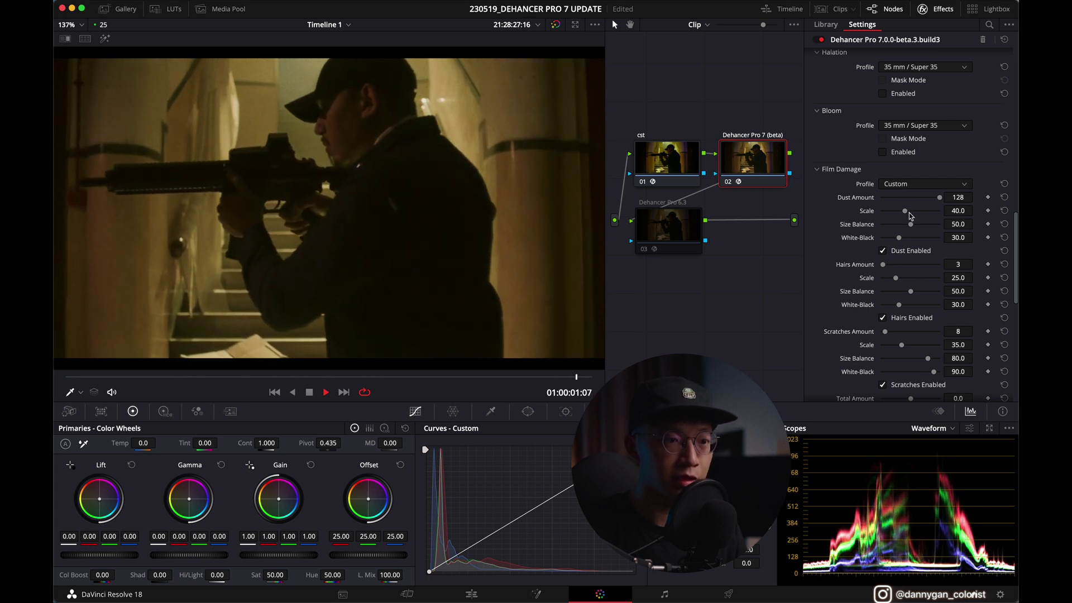
{"action": "left_click_drag", "start_coordinate": [909, 213], "coordinate": [951, 211]}
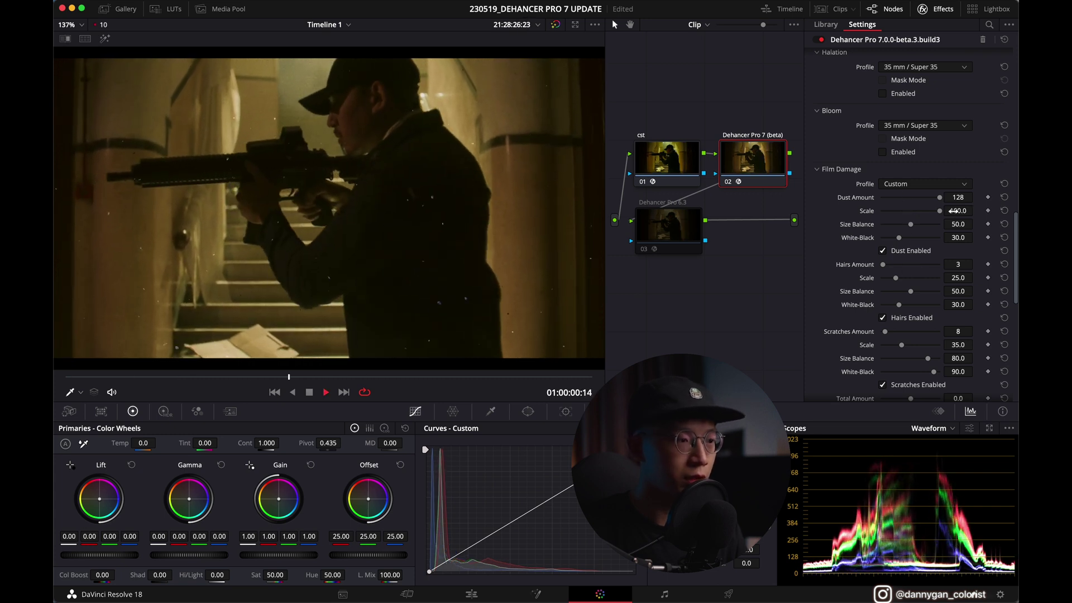
{"action": "scroll", "coordinate": [894, 229], "scroll_direction": "down", "scroll_amount": 2}
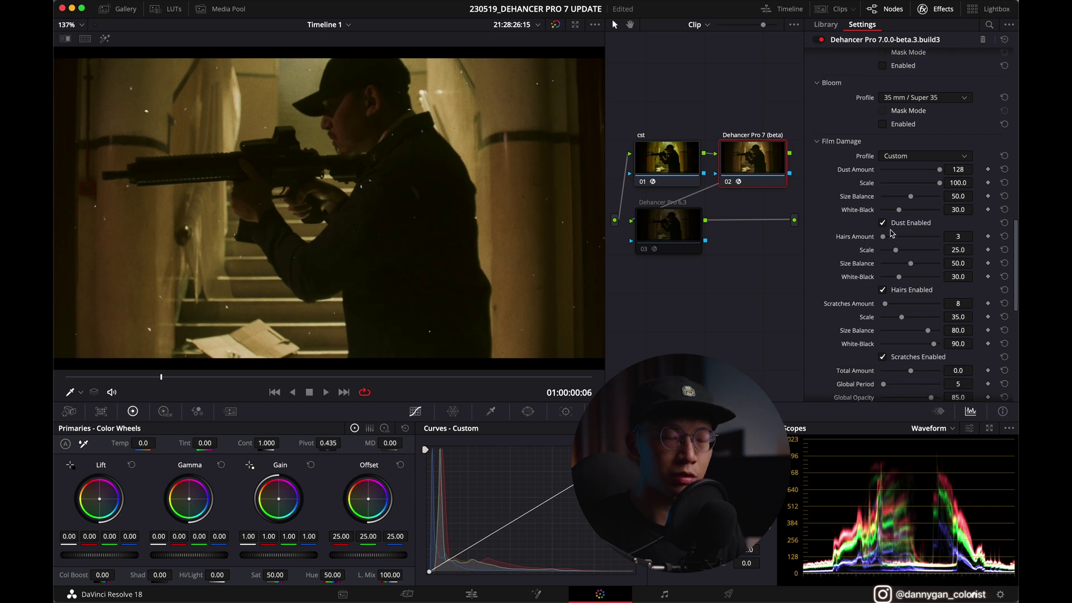
{"action": "scroll", "coordinate": [894, 229], "scroll_direction": "down", "scroll_amount": 2}
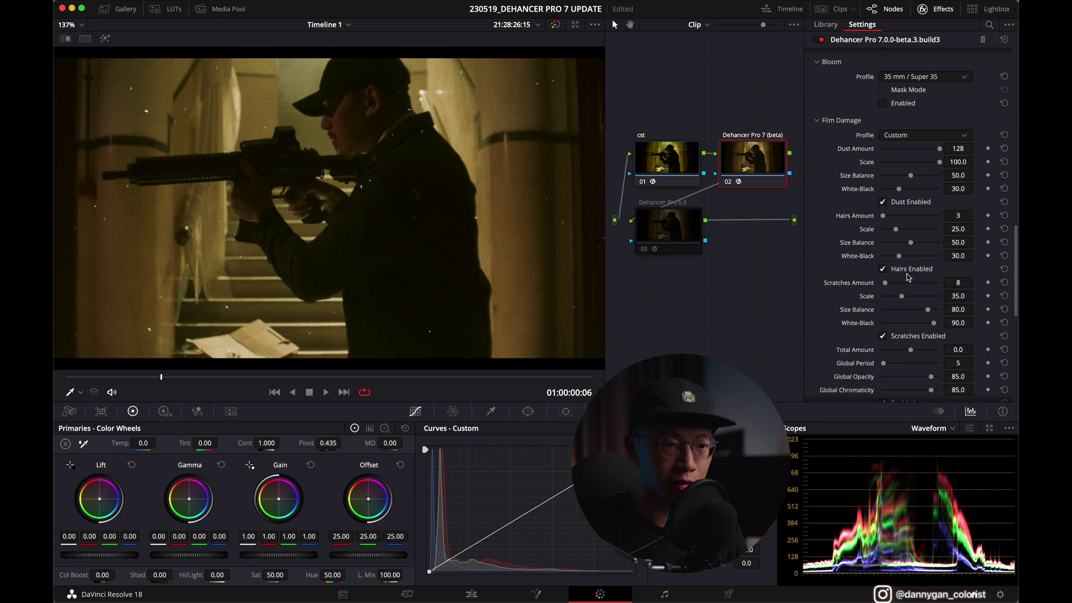
{"action": "scroll", "coordinate": [914, 296], "scroll_direction": "down", "scroll_amount": 5}
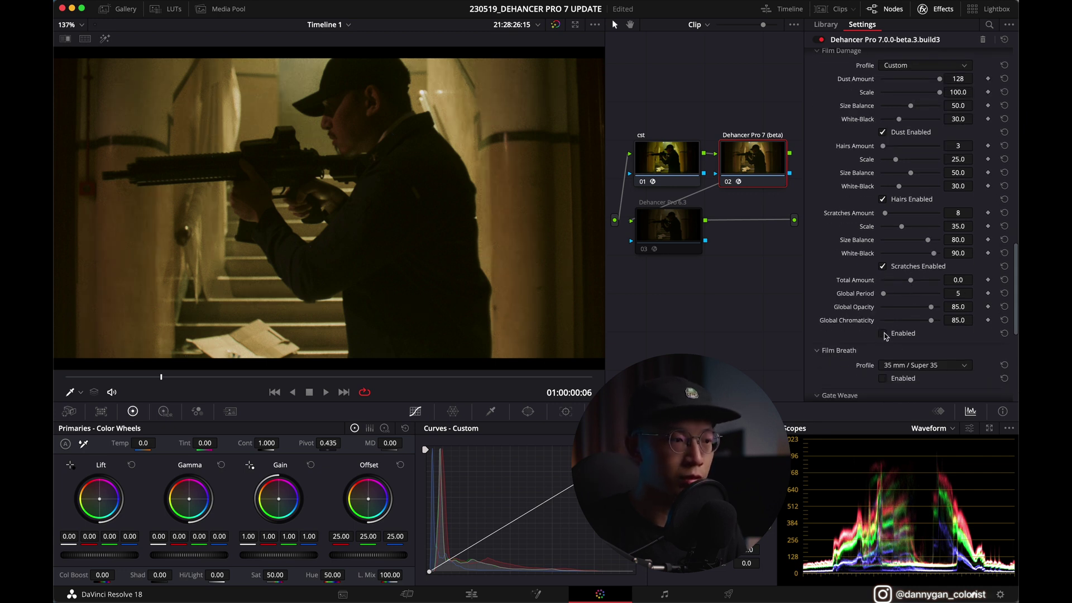
{"action": "scroll", "coordinate": [846, 288], "scroll_direction": "up", "scroll_amount": 3}
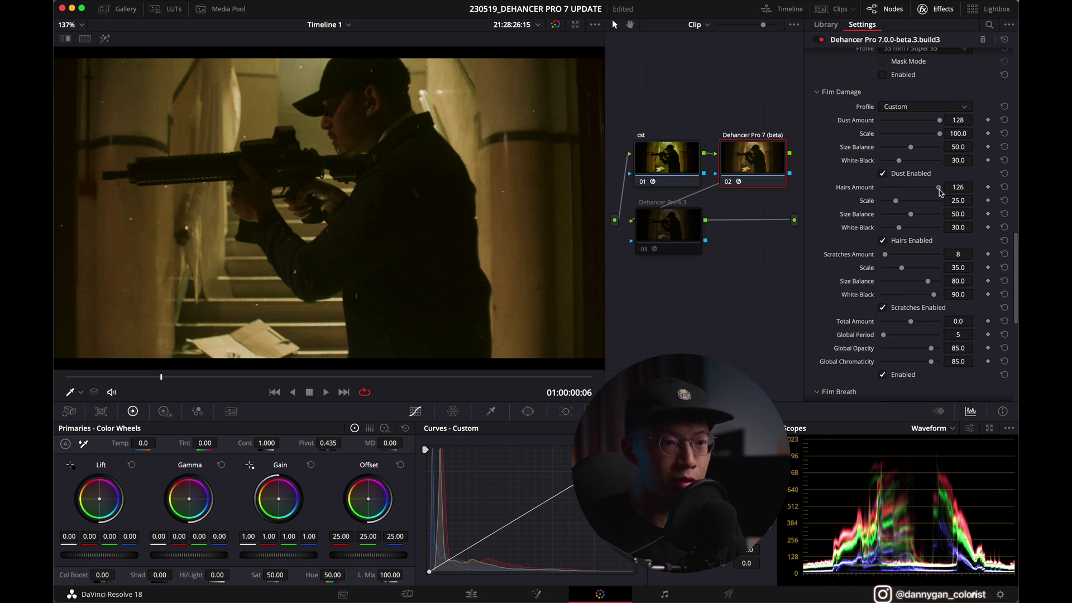
Raise Hairs Amount to 128 and set Hairs White-Black to 87.2
{"action": "left_click_drag", "start_coordinate": [940, 191], "coordinate": [946, 188]}
{"action": "key", "text": "space"}
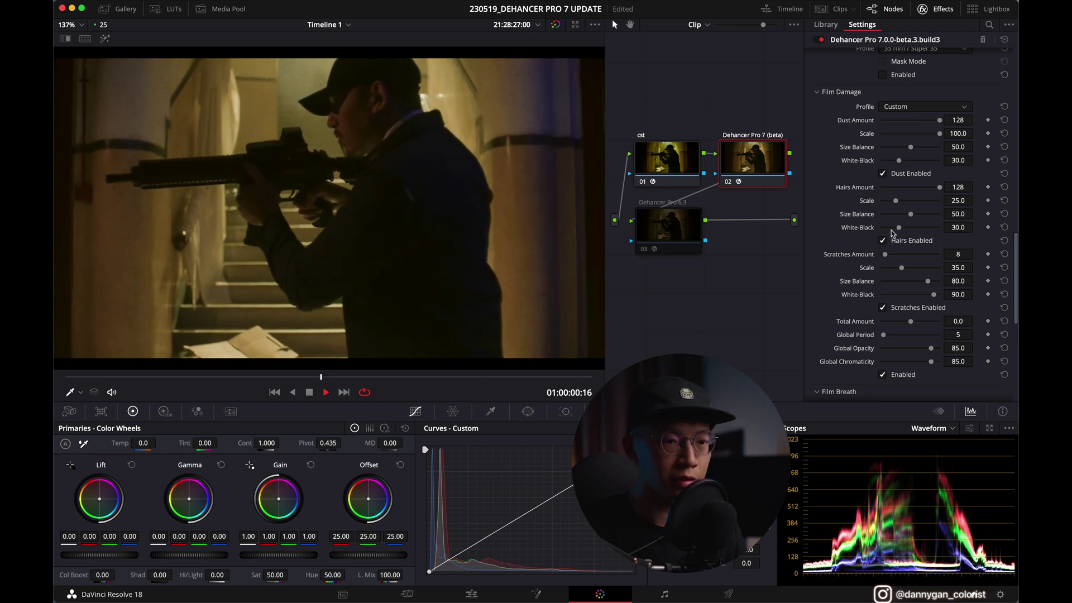
{"action": "mouse_move", "coordinate": [899, 227]}
{"action": "left_mouse_down"}
{"action": "mouse_move", "coordinate": [942, 229]}
{"action": "mouse_move", "coordinate": [889, 233]}
{"action": "left_mouse_up"}
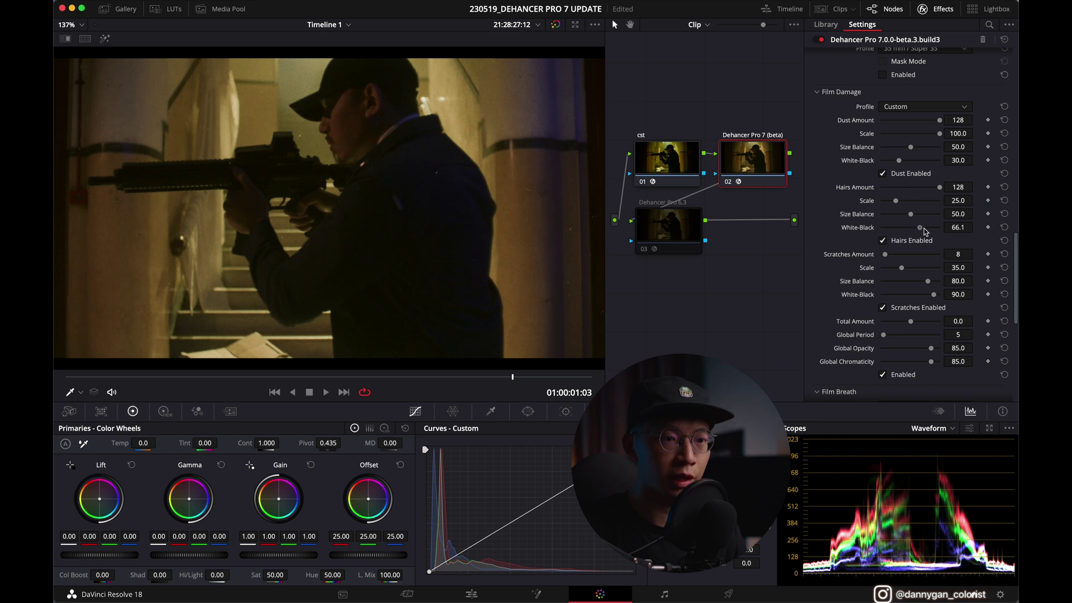
Compare Dust White-Black at 100 and at 0 in playback, settling on 0
{"action": "left_click_drag", "start_coordinate": [899, 161], "coordinate": [944, 162]}
{"action": "key", "text": "space"}
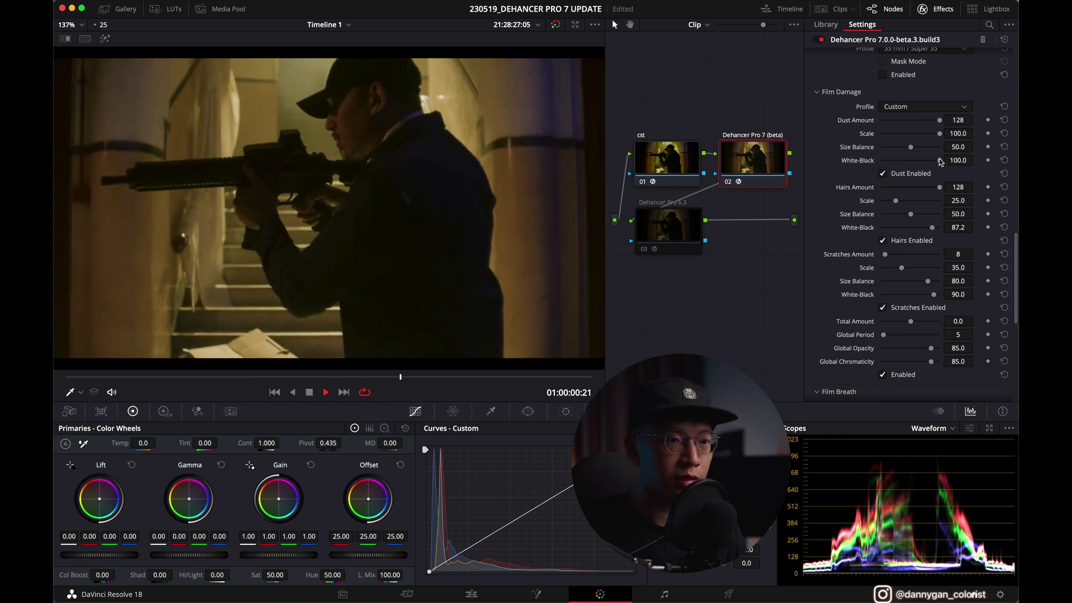
{"action": "key", "text": "space"}
{"action": "left_click_drag", "start_coordinate": [940, 162], "coordinate": [880, 163]}
{"action": "key", "text": "space"}
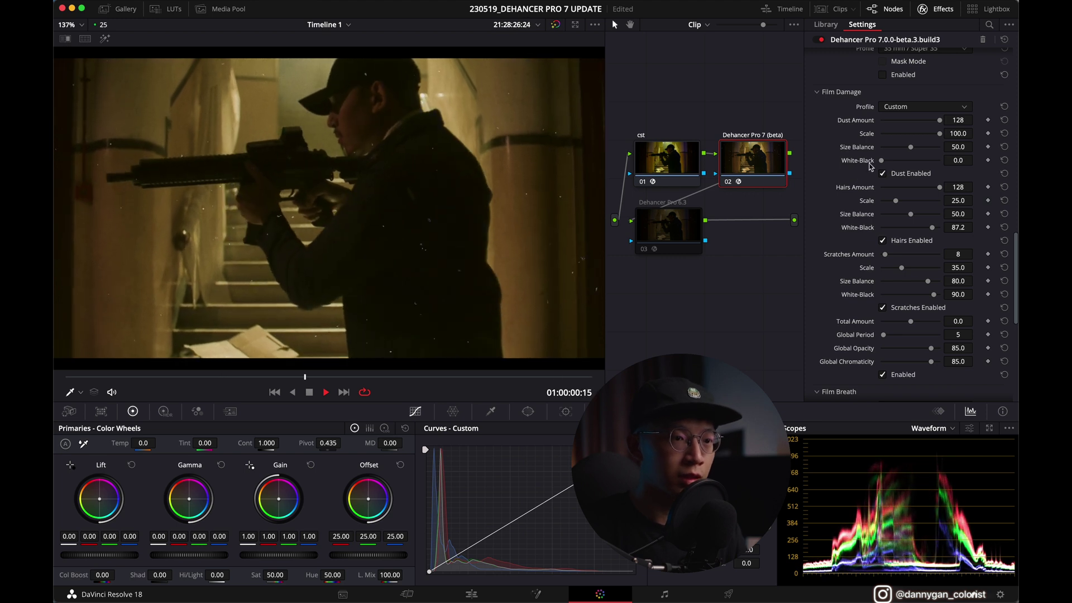
{"action": "key", "text": "space"}
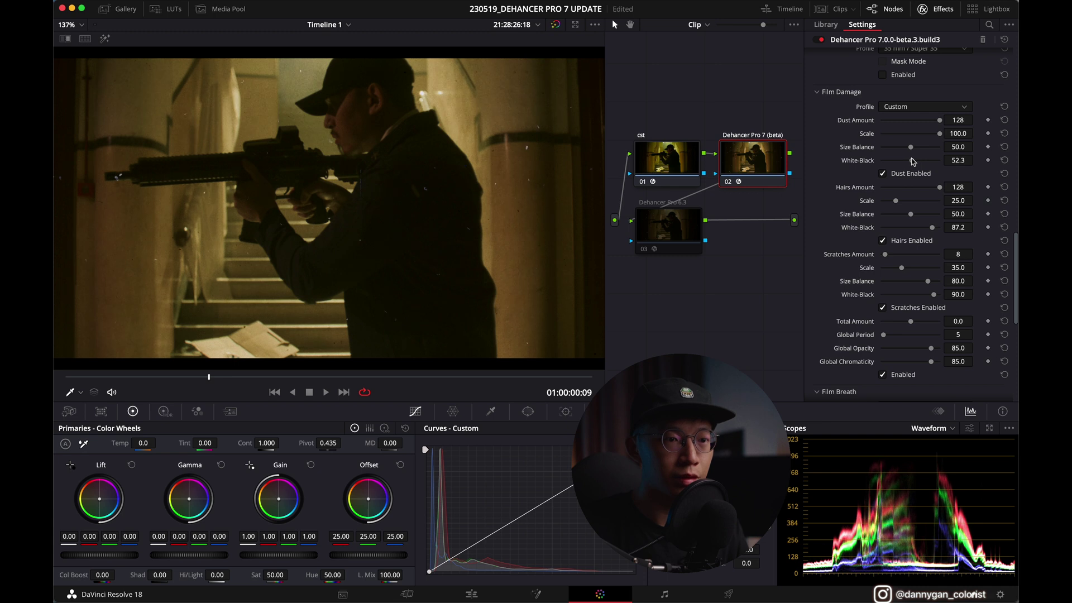
{"action": "key", "text": "space"}
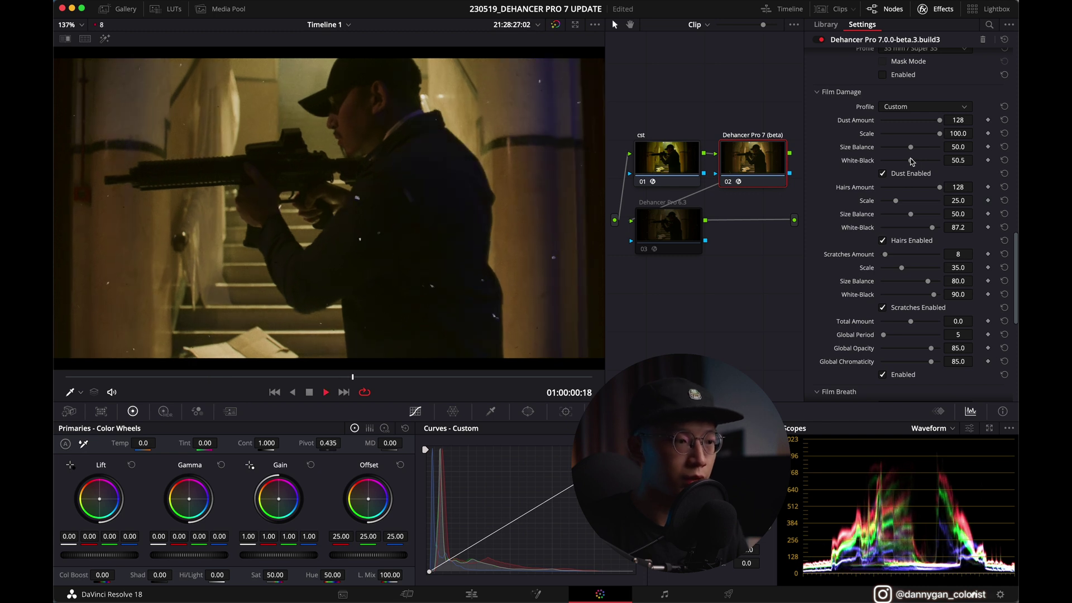
{"action": "key", "text": "space"}
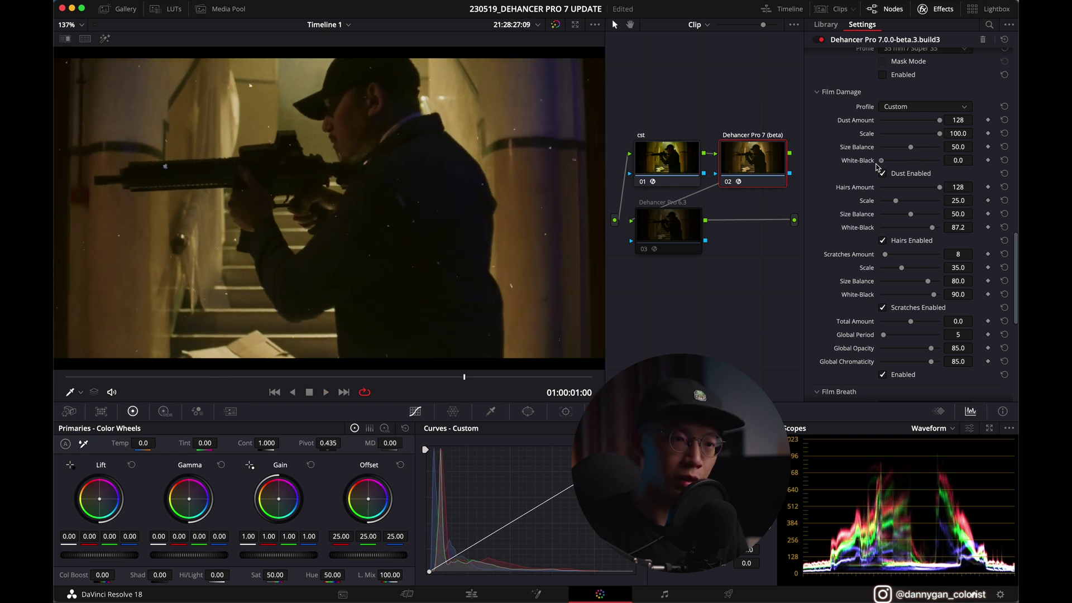
{"action": "left_click_drag", "start_coordinate": [912, 162], "coordinate": [877, 169]}
{"action": "key", "text": "space"}
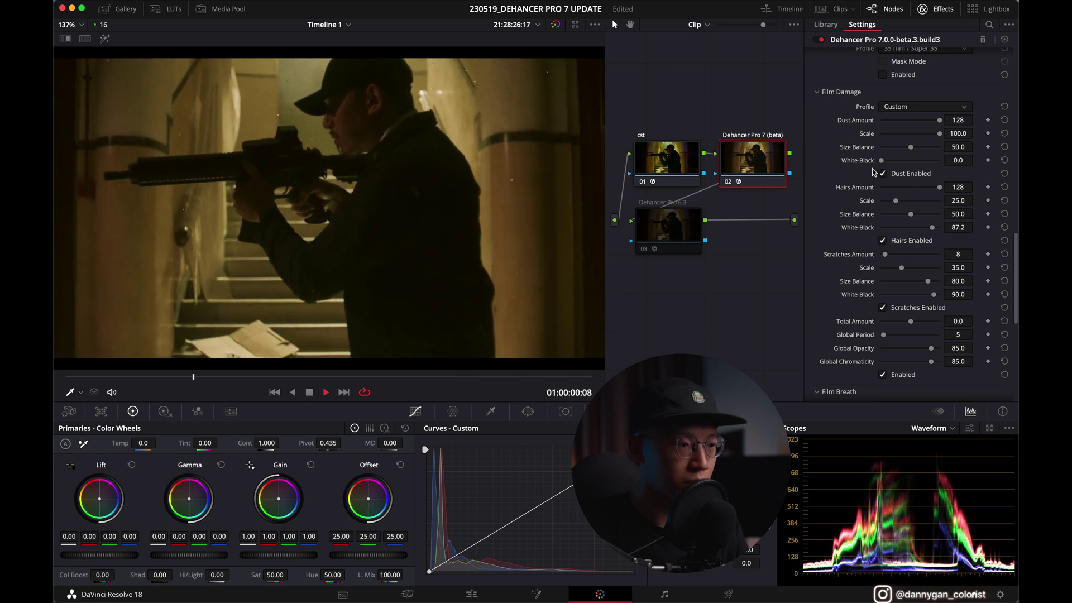
Set Scratches Amount to 128 and Scale to 100, then review the scratches in playback
{"action": "key", "text": "space"}
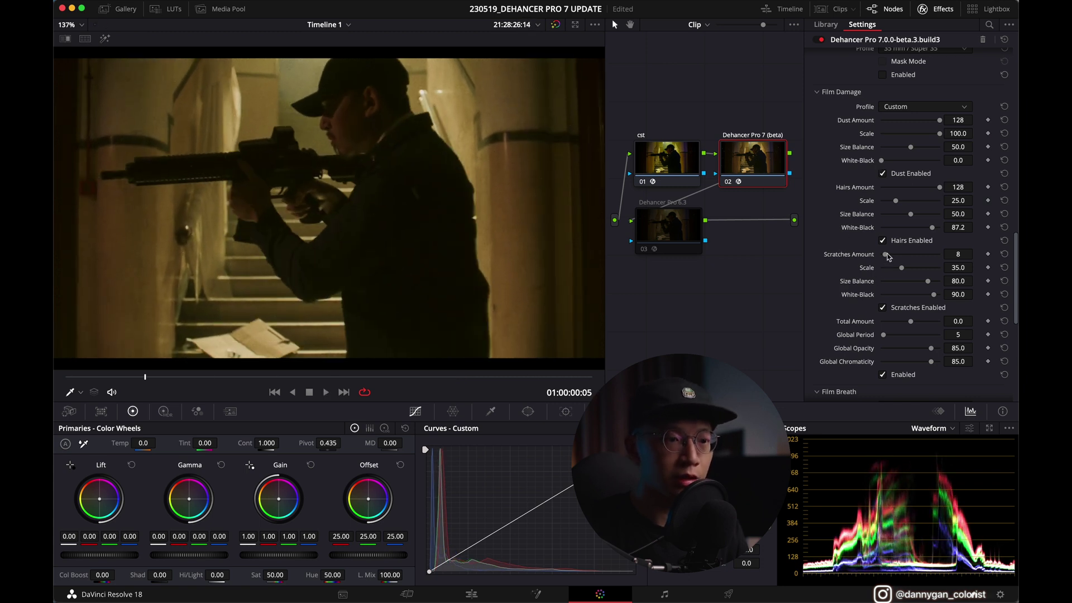
{"action": "left_click_drag", "start_coordinate": [916, 261], "coordinate": [944, 261]}
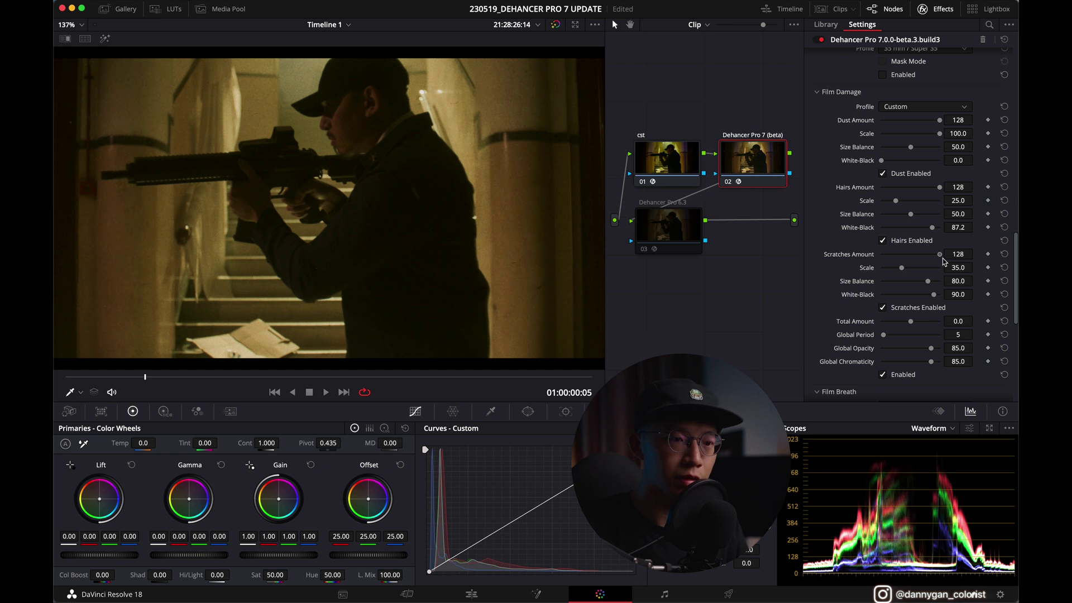
{"action": "key", "text": "space"}
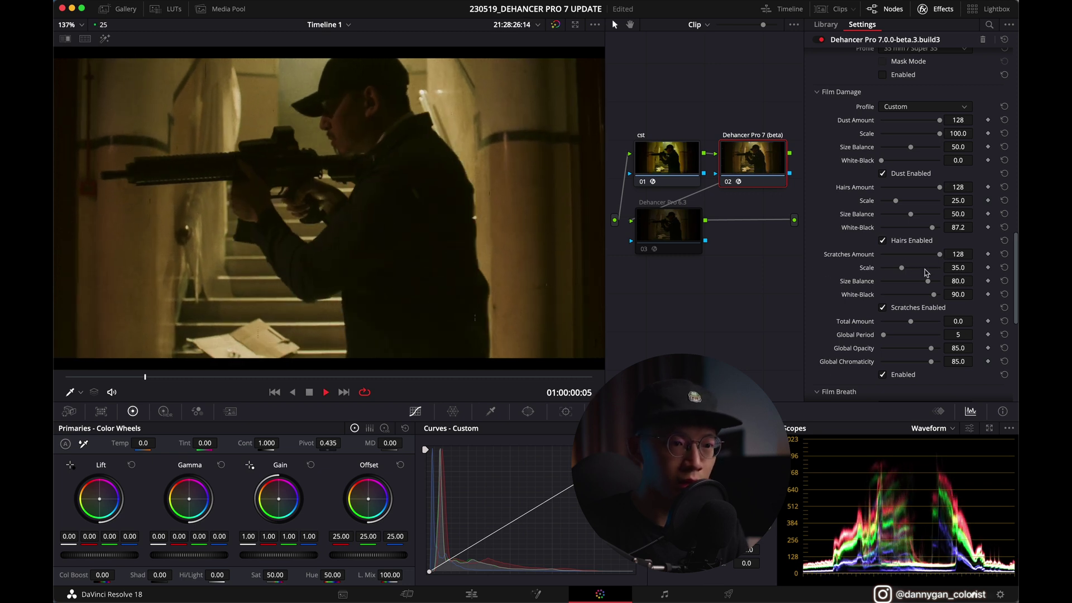
{"action": "key", "text": "space"}
{"action": "left_click_drag", "start_coordinate": [902, 267], "coordinate": [940, 267]}
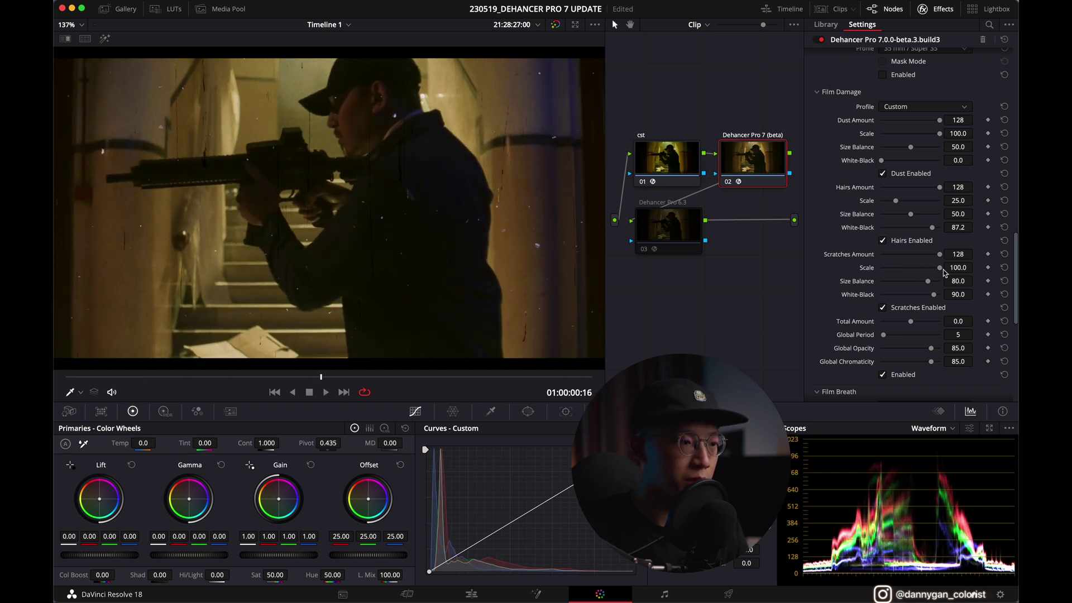
{"action": "key", "text": "space"}
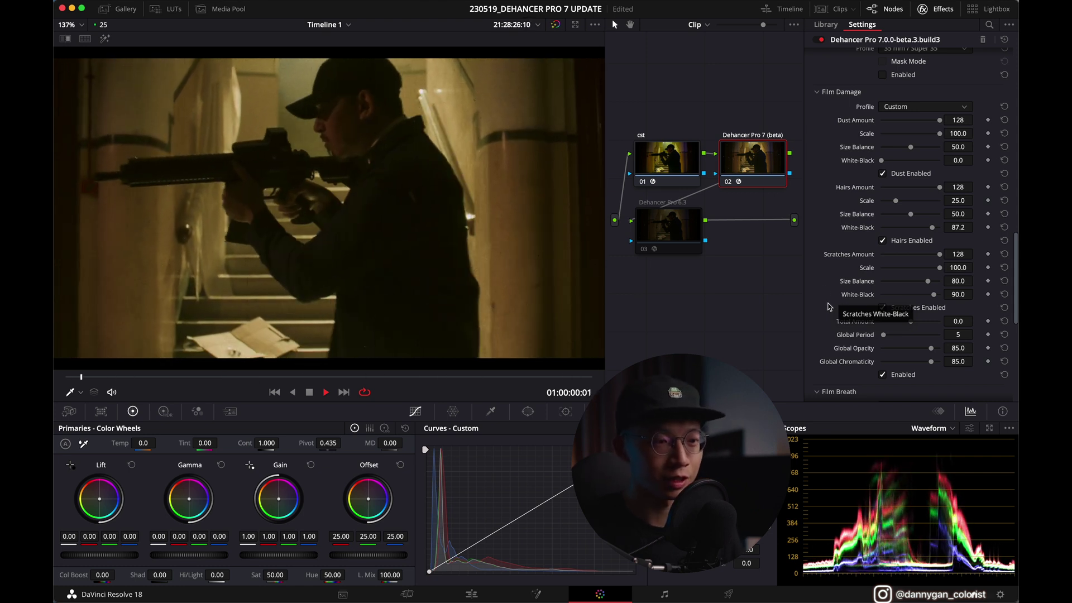
{"action": "key", "text": "space"}
Collapse Film Damage and enable Film Breath and Gate Weave with the 35 mm / Super 35 profile
{"action": "scroll", "coordinate": [827, 279], "scroll_direction": "down", "scroll_amount": 1}
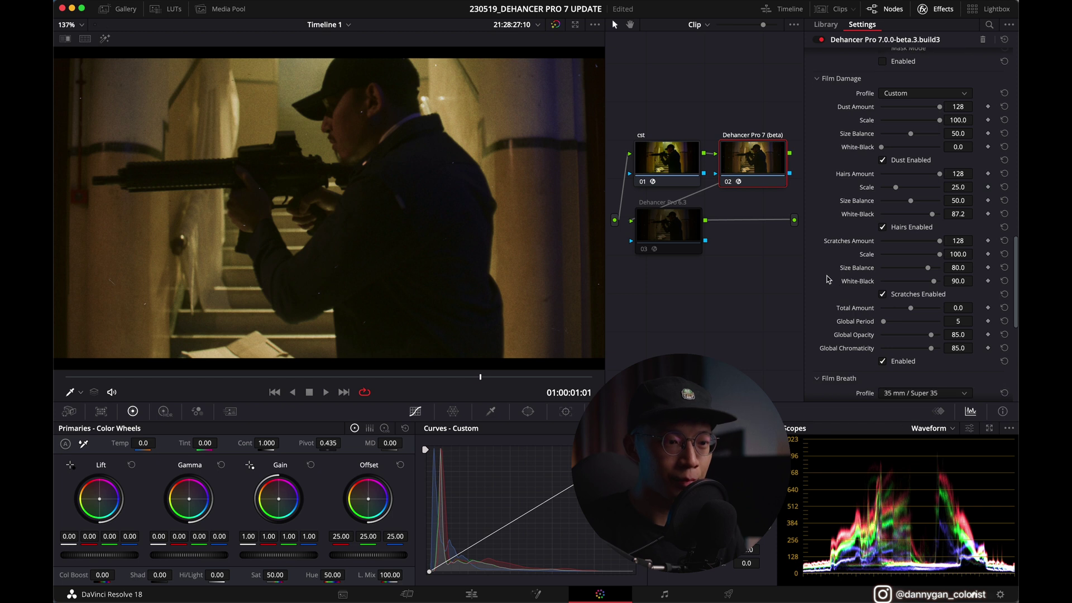
{"action": "scroll", "coordinate": [829, 278], "scroll_direction": "up", "scroll_amount": 1}
{"action": "left_click", "coordinate": [854, 101]}
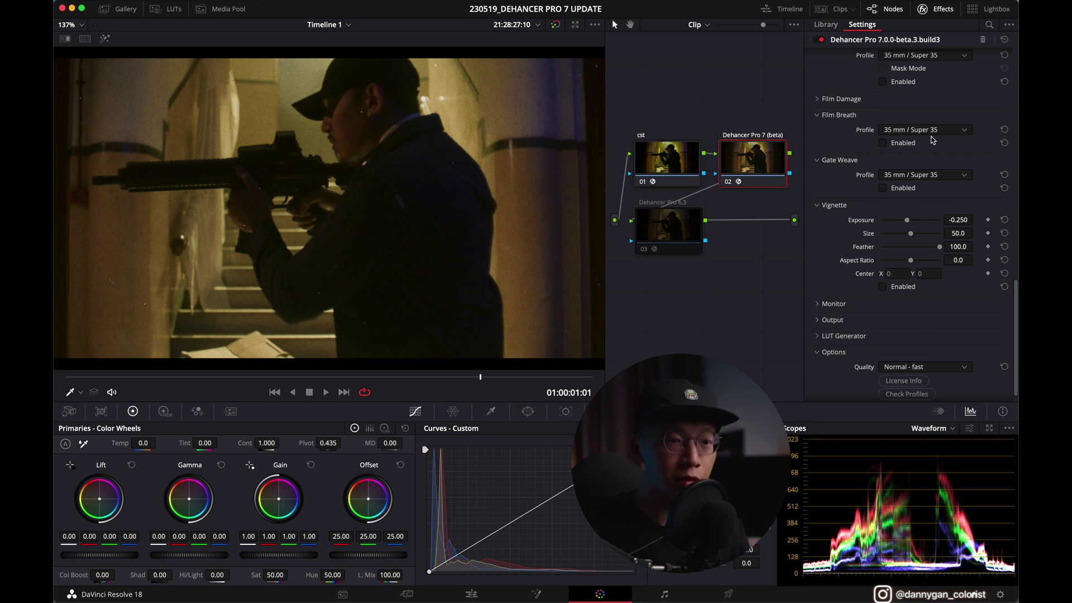
{"action": "scroll", "coordinate": [936, 212], "scroll_direction": "up", "scroll_amount": 3}
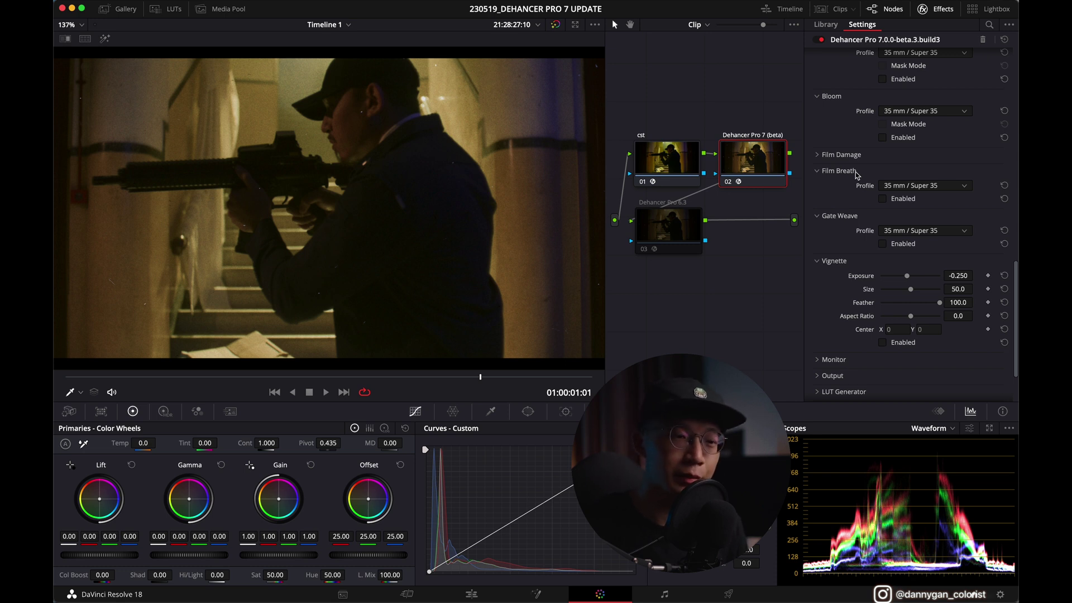
{"action": "left_click", "coordinate": [906, 188]}
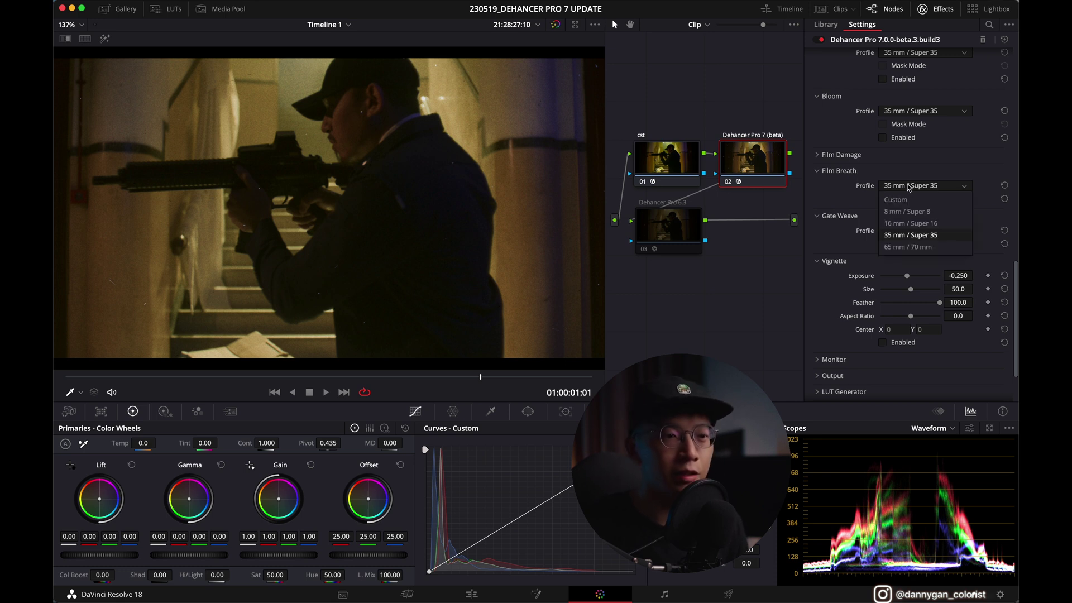
{"action": "left_click", "coordinate": [908, 237]}
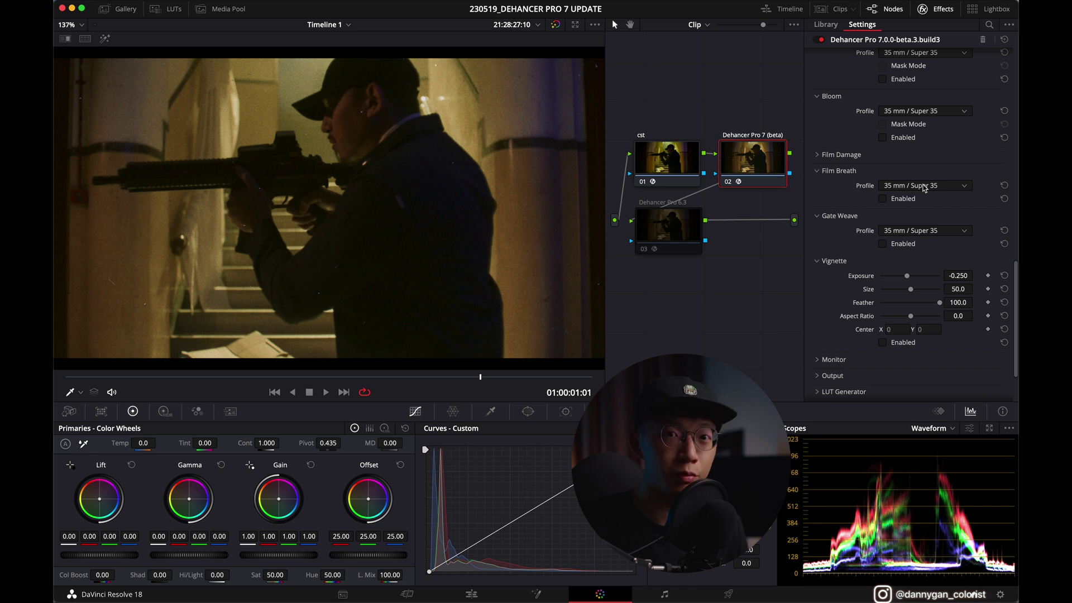
{"action": "left_click", "coordinate": [884, 199]}
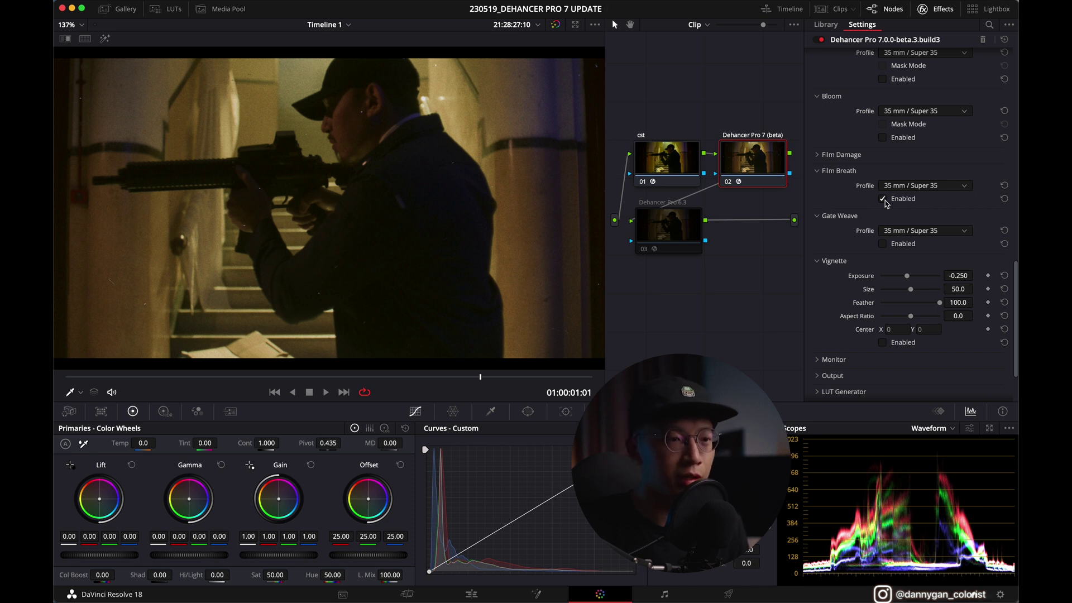
{"action": "left_click", "coordinate": [882, 244]}
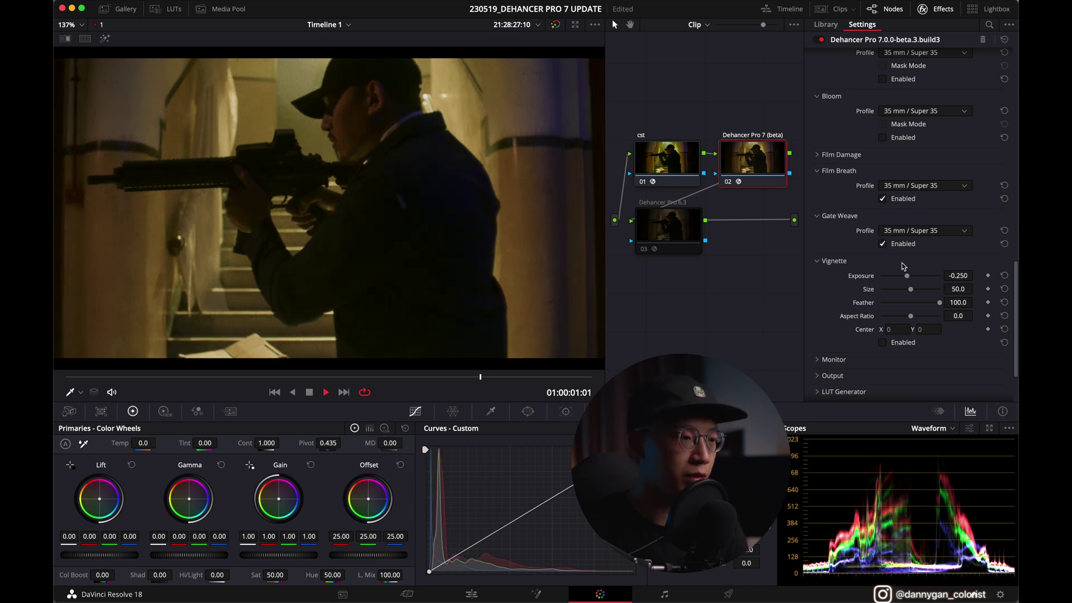
{"action": "key", "text": "space"}
{"action": "key", "text": "space"}
Reopen Film Damage, set Dust Amount to 46 and apply the 35 mm / Super 35 profile
{"action": "left_click", "coordinate": [841, 154]}
{"action": "scroll", "coordinate": [894, 179], "scroll_direction": "down", "scroll_amount": 3}
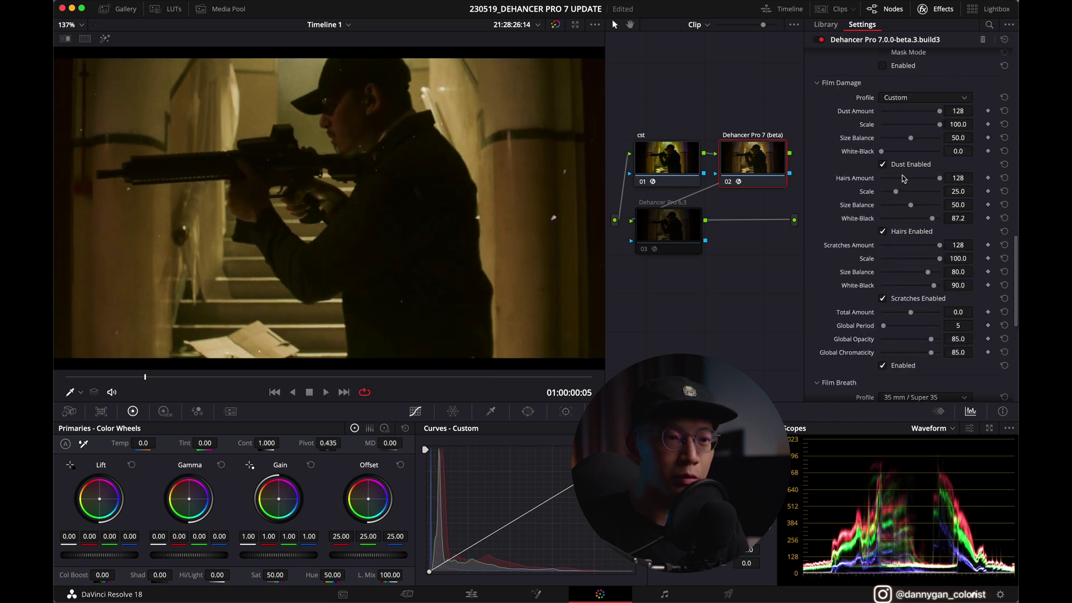
{"action": "left_click_drag", "start_coordinate": [907, 111], "coordinate": [902, 111]}
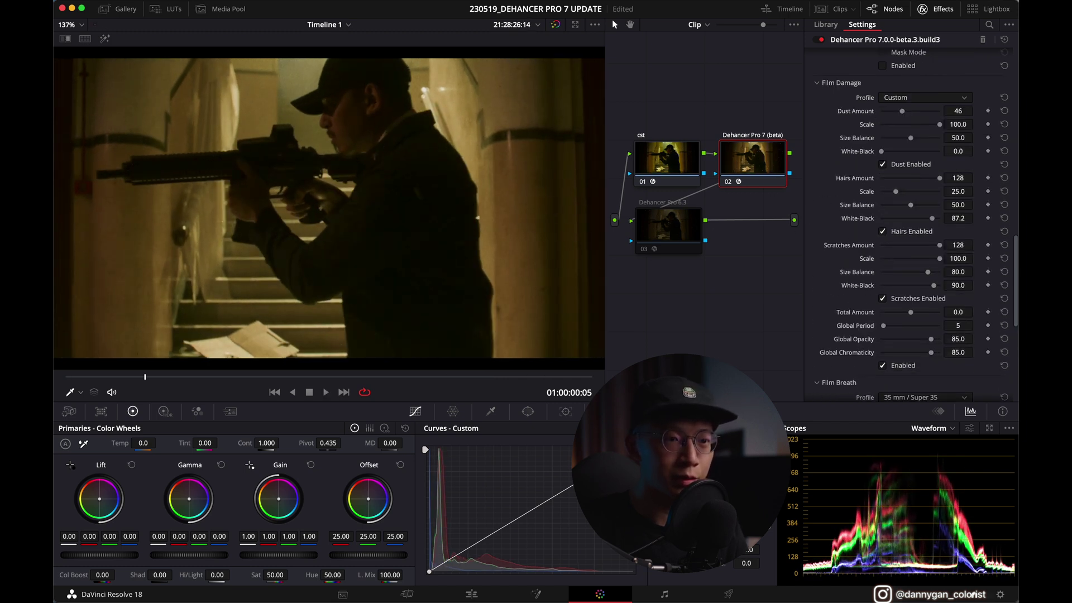
{"action": "left_click", "coordinate": [940, 100]}
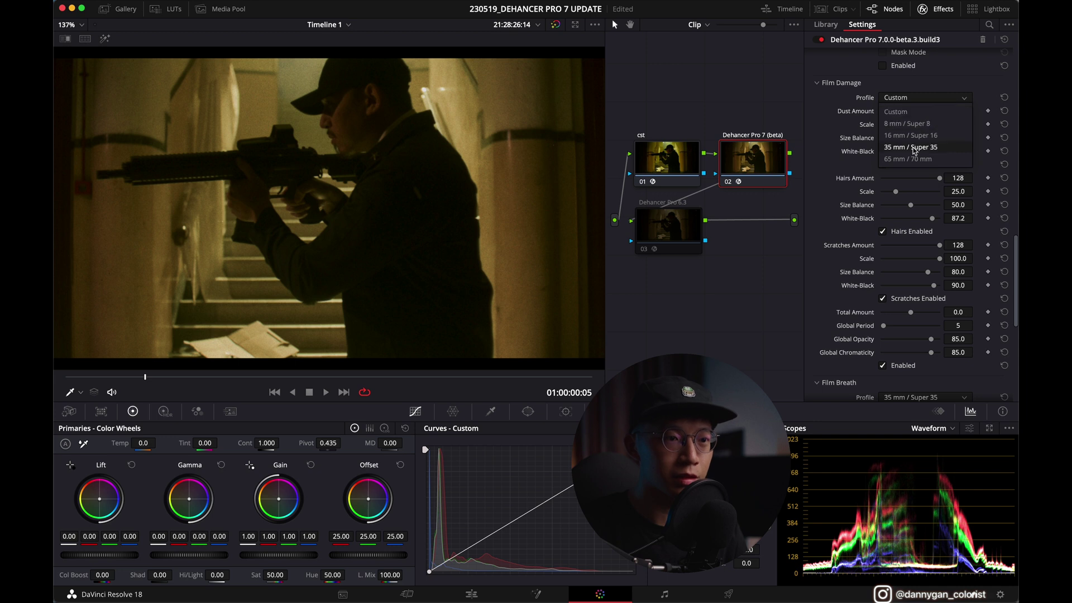
{"action": "left_click", "coordinate": [914, 147]}
{"action": "key", "text": "space"}
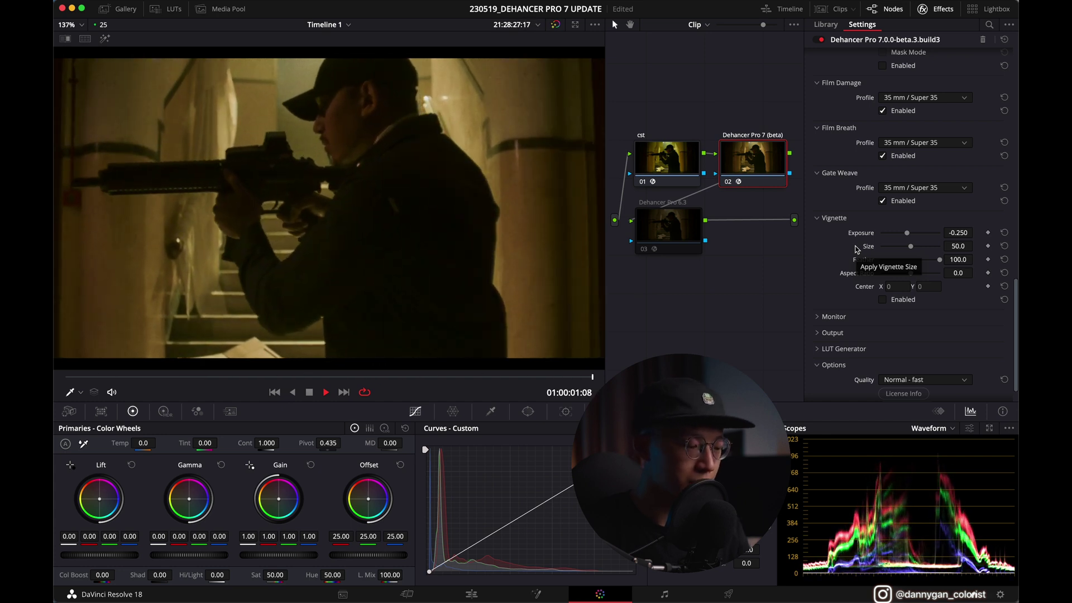
{"action": "key", "text": "space"}
{"action": "scroll", "coordinate": [853, 224], "scroll_direction": "down", "scroll_amount": 1}
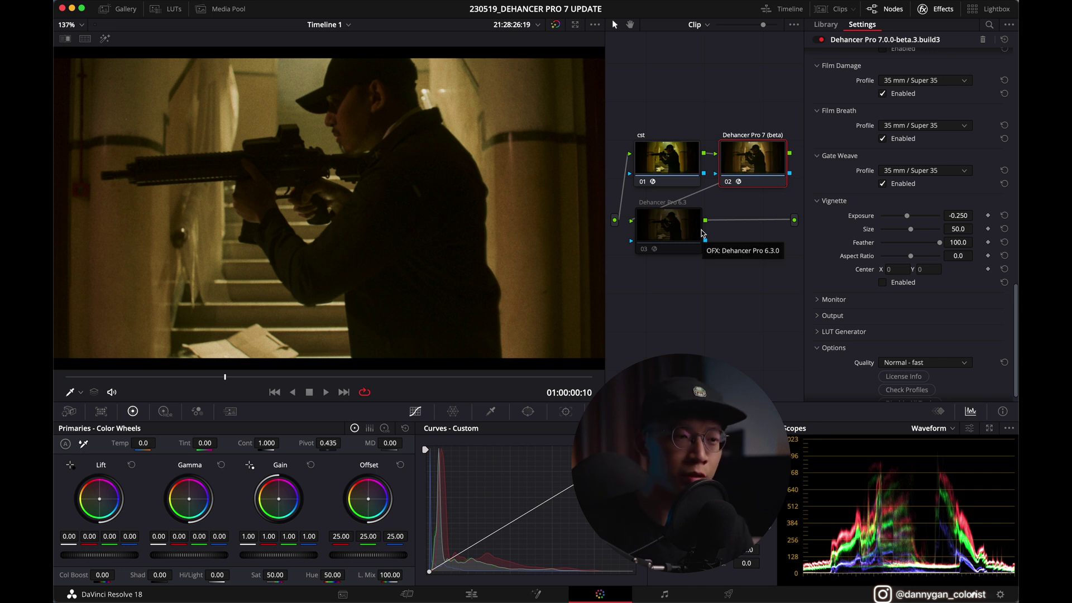
{"action": "scroll", "coordinate": [856, 235], "scroll_direction": "up", "scroll_amount": 2}
{"action": "left_click", "coordinate": [843, 240]}
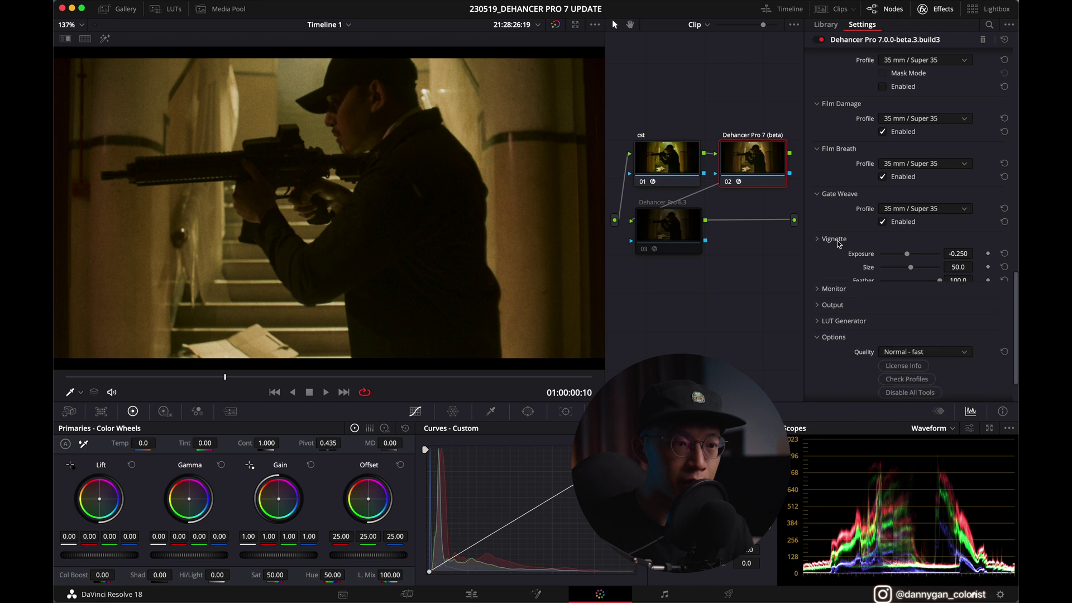
{"action": "left_click", "coordinate": [832, 225]}
{"action": "left_click", "coordinate": [837, 211]}
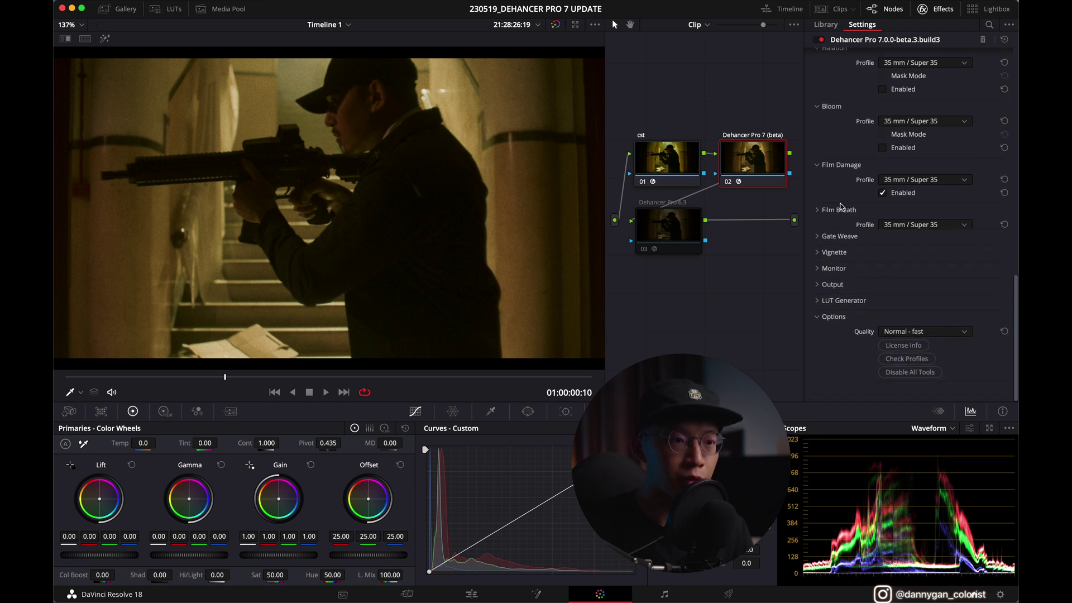
{"action": "left_click", "coordinate": [840, 191]}
{"action": "left_click", "coordinate": [830, 165]}
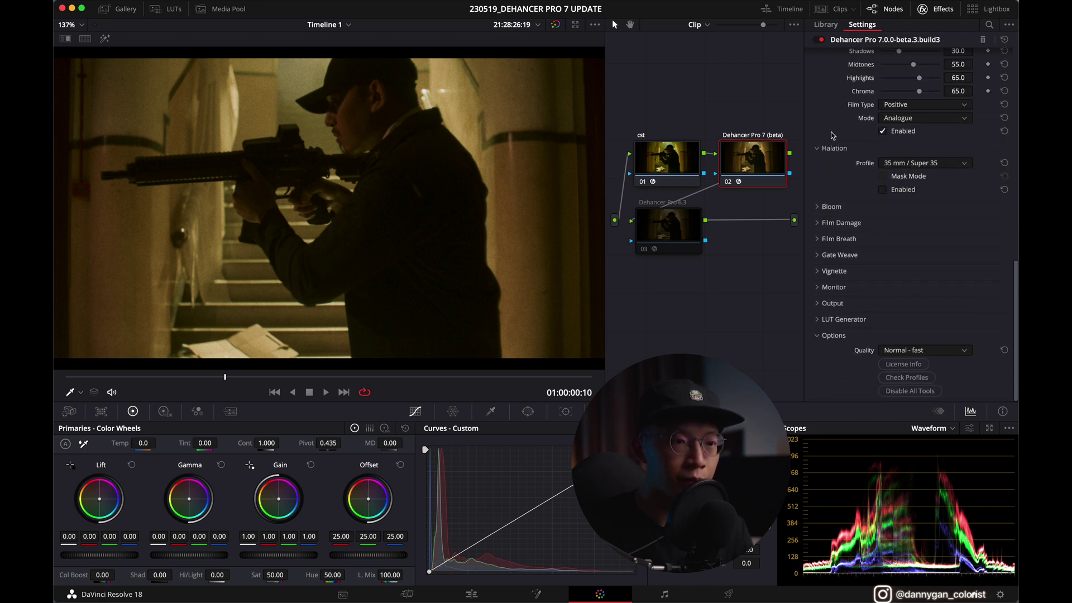
{"action": "left_click", "coordinate": [832, 144]}
{"action": "left_click", "coordinate": [862, 255]}
{"action": "scroll", "coordinate": [865, 254], "scroll_direction": "down", "scroll_amount": 5}
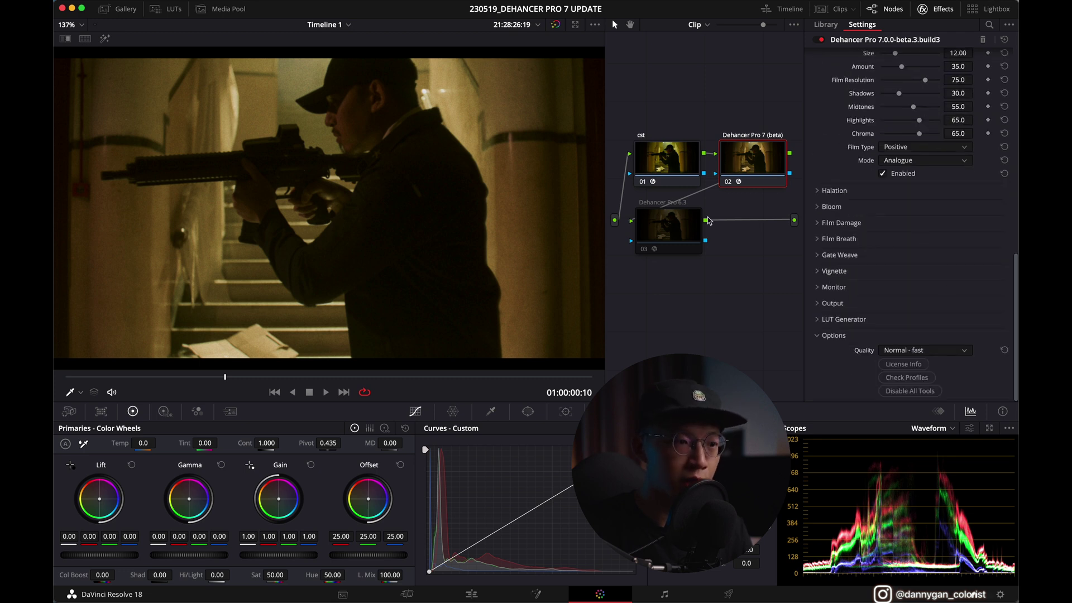
{"action": "left_click", "coordinate": [672, 227]}
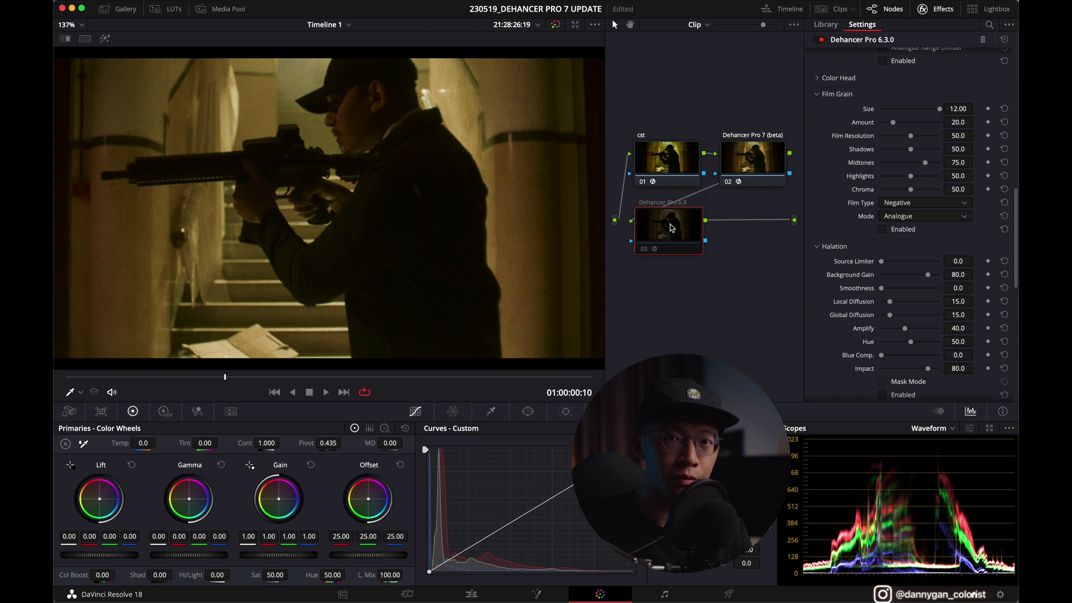
{"action": "left_click", "coordinate": [748, 158]}
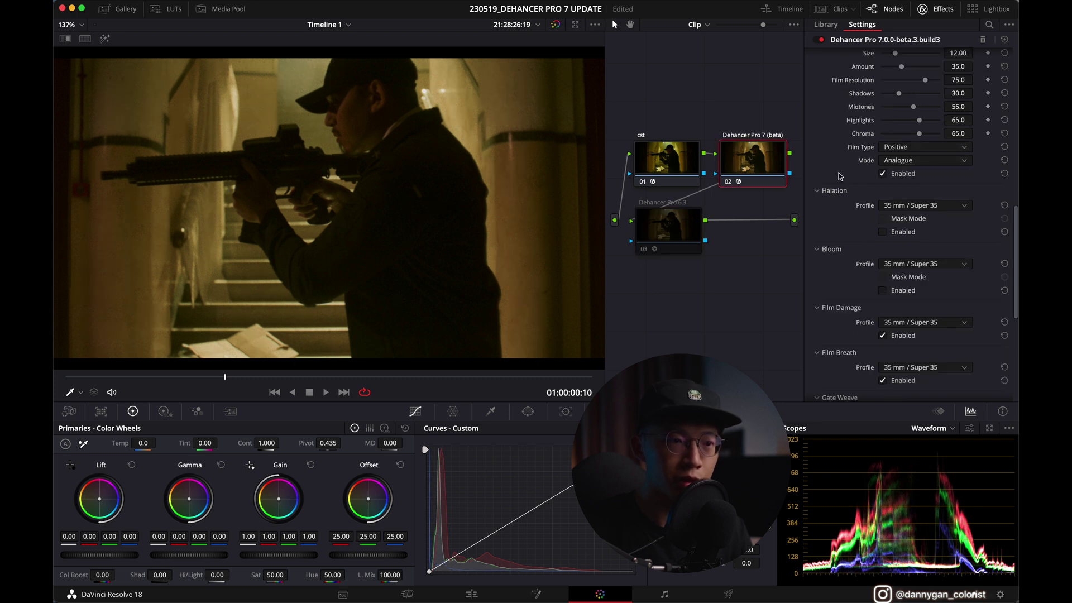
{"action": "scroll", "coordinate": [863, 194], "scroll_direction": "down", "scroll_amount": 2}
{"action": "scroll", "coordinate": [866, 218], "scroll_direction": "down", "scroll_amount": 2}
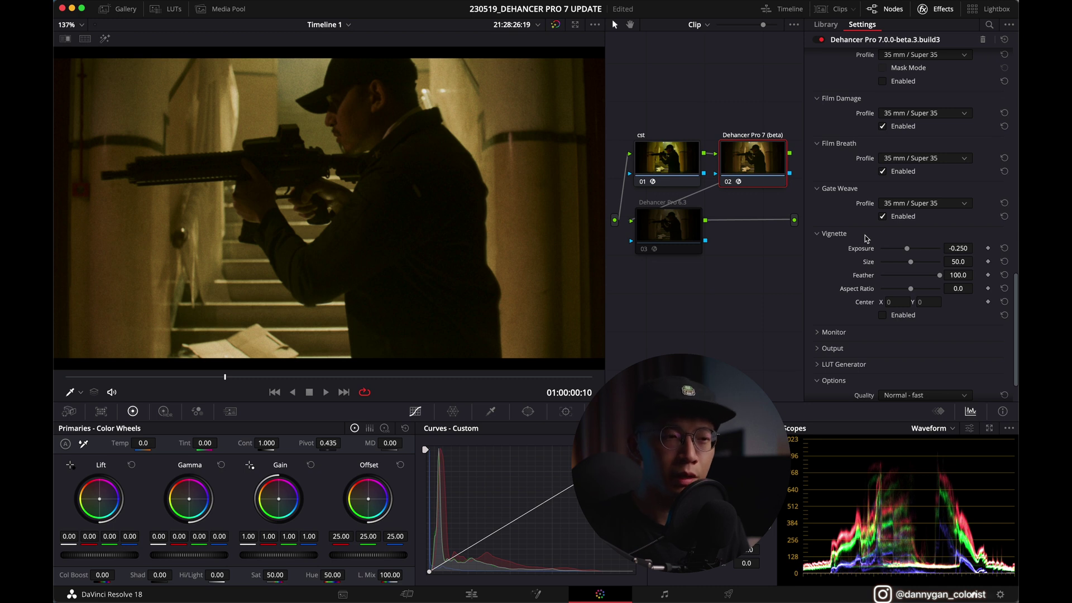
{"action": "scroll", "coordinate": [856, 255], "scroll_direction": "up", "scroll_amount": 4}
{"action": "scroll", "coordinate": [856, 255], "scroll_direction": "up", "scroll_amount": 5}
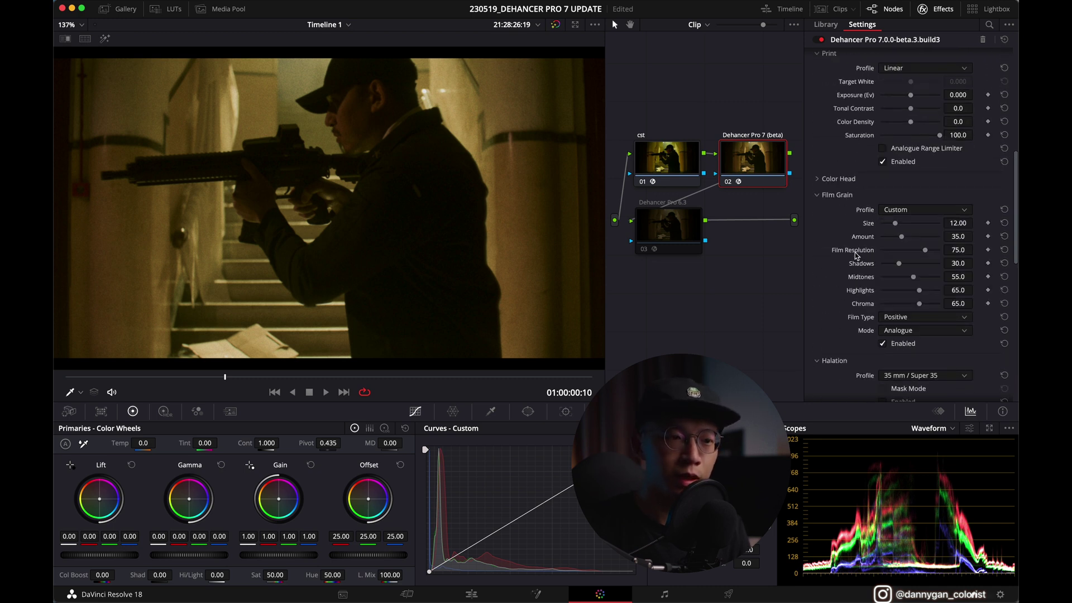
{"action": "scroll", "coordinate": [856, 255], "scroll_direction": "up", "scroll_amount": 4}
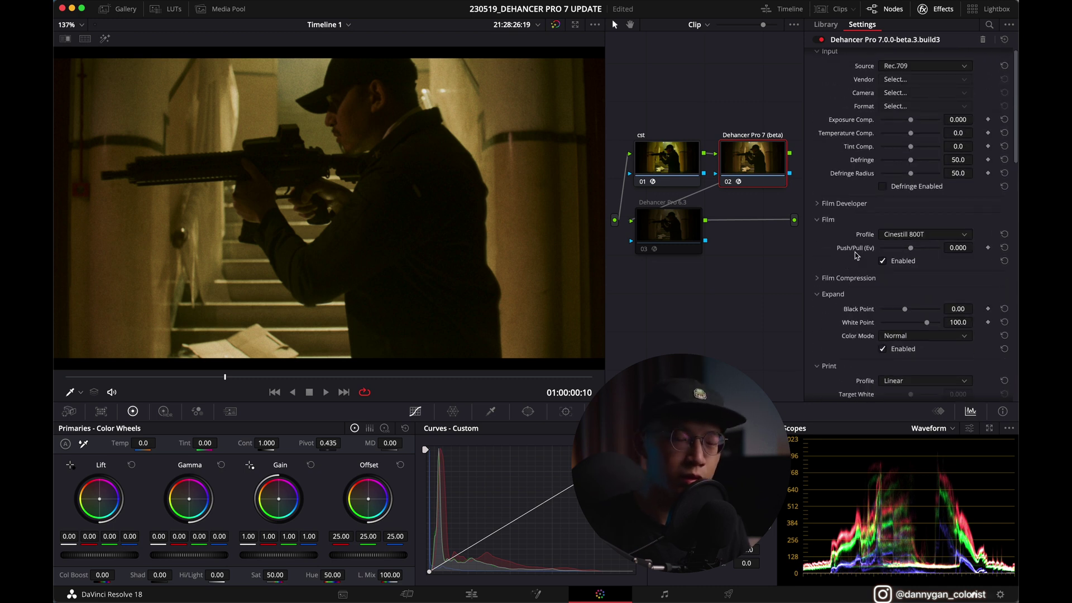
{"action": "scroll", "coordinate": [856, 259], "scroll_direction": "down", "scroll_amount": 5}
{"action": "scroll", "coordinate": [857, 234], "scroll_direction": "down", "scroll_amount": 5}
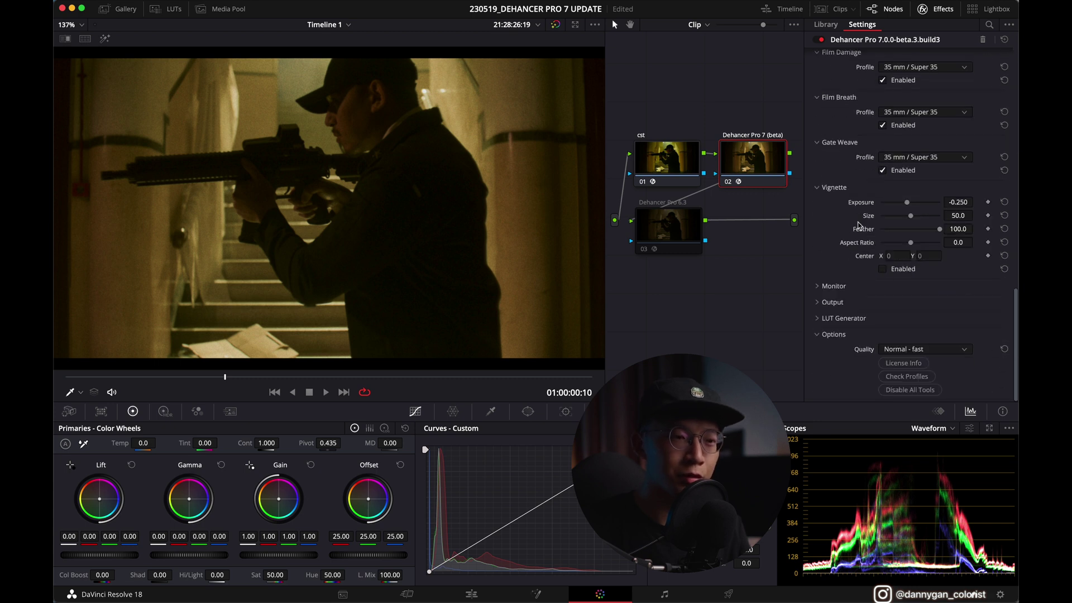
{"action": "scroll", "coordinate": [869, 217], "scroll_direction": "up", "scroll_amount": 5}
{"action": "scroll", "coordinate": [869, 216], "scroll_direction": "up", "scroll_amount": 5}
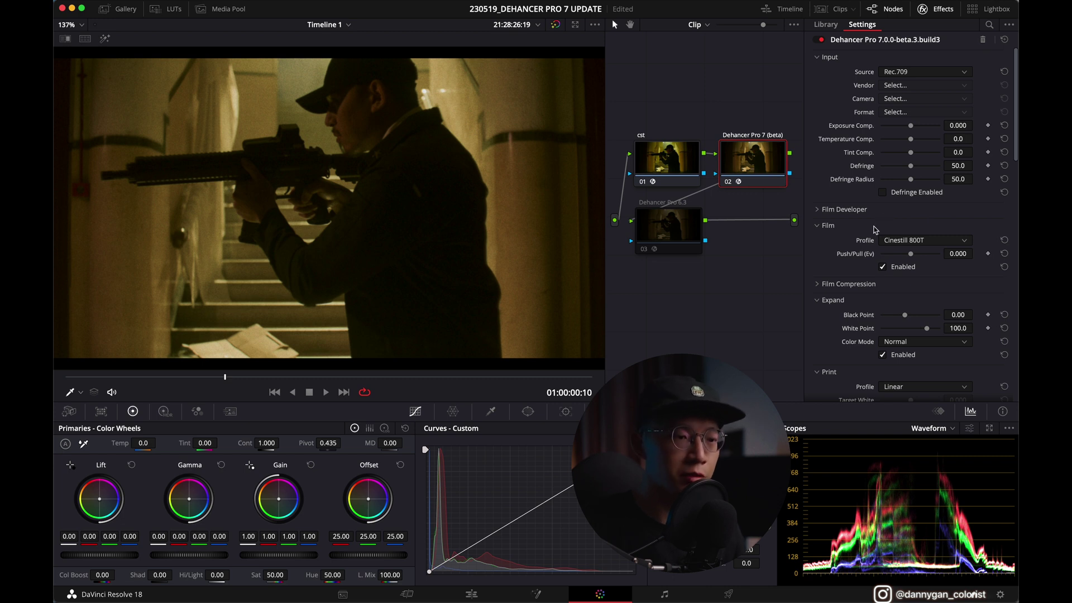
{"action": "scroll", "coordinate": [871, 201], "scroll_direction": "down", "scroll_amount": 10}
{"action": "scroll", "coordinate": [867, 191], "scroll_direction": "up", "scroll_amount": 5}
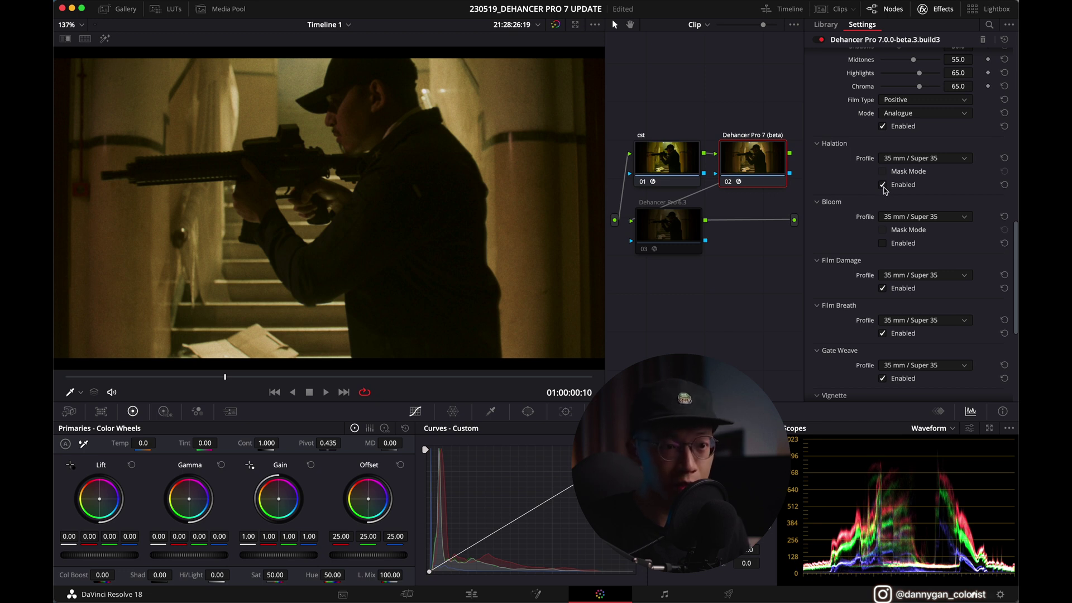
Keep the 35 mm / Super 35 halation profile and briefly preview the halation mask before restoring the image
{"action": "left_click", "coordinate": [910, 160]}
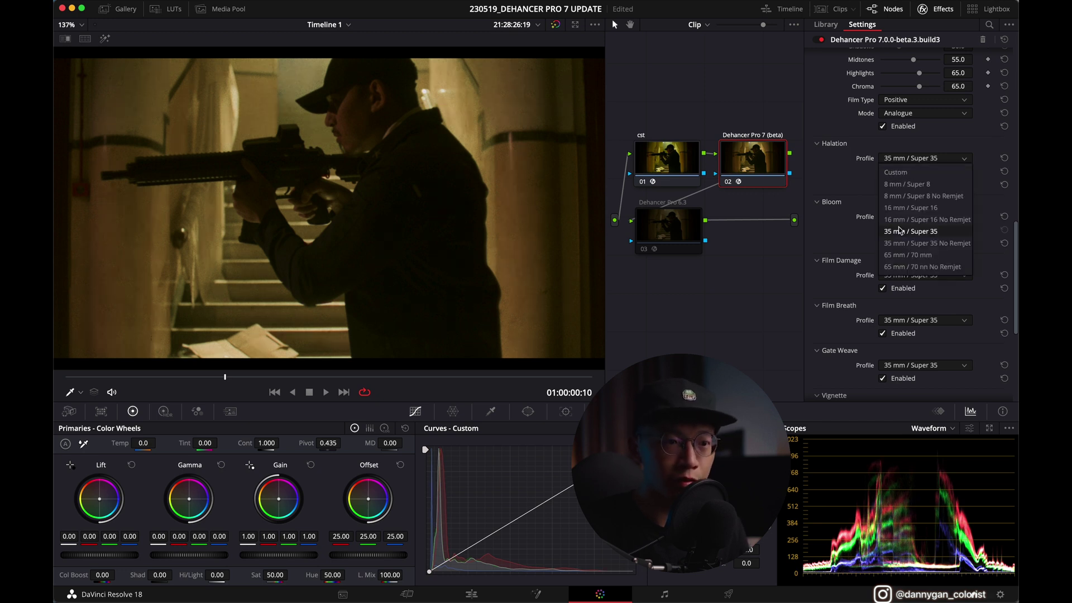
{"action": "left_click", "coordinate": [899, 232]}
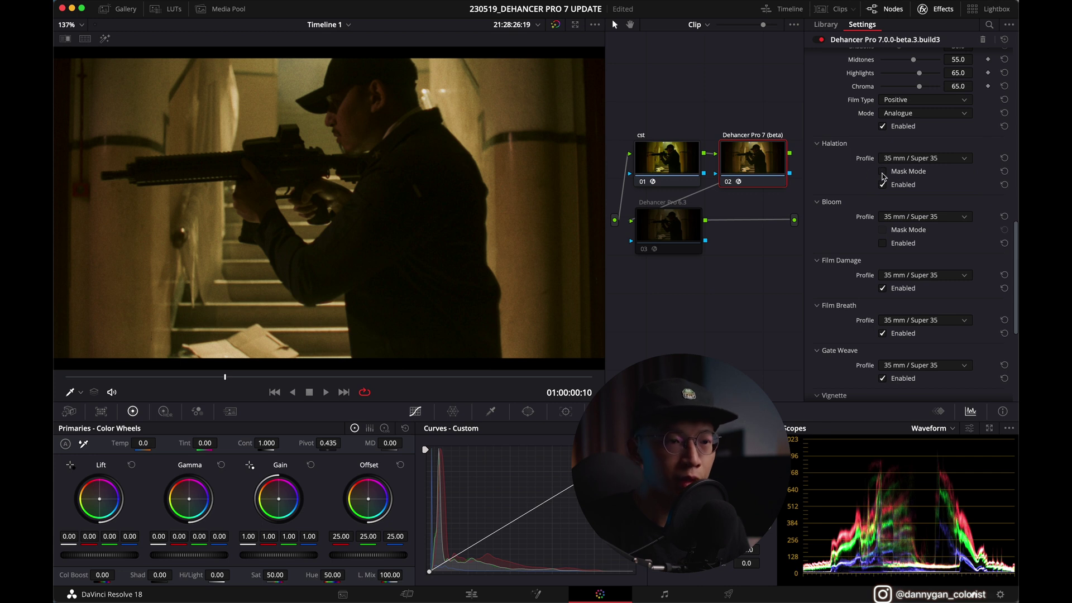
{"action": "left_click", "coordinate": [883, 172]}
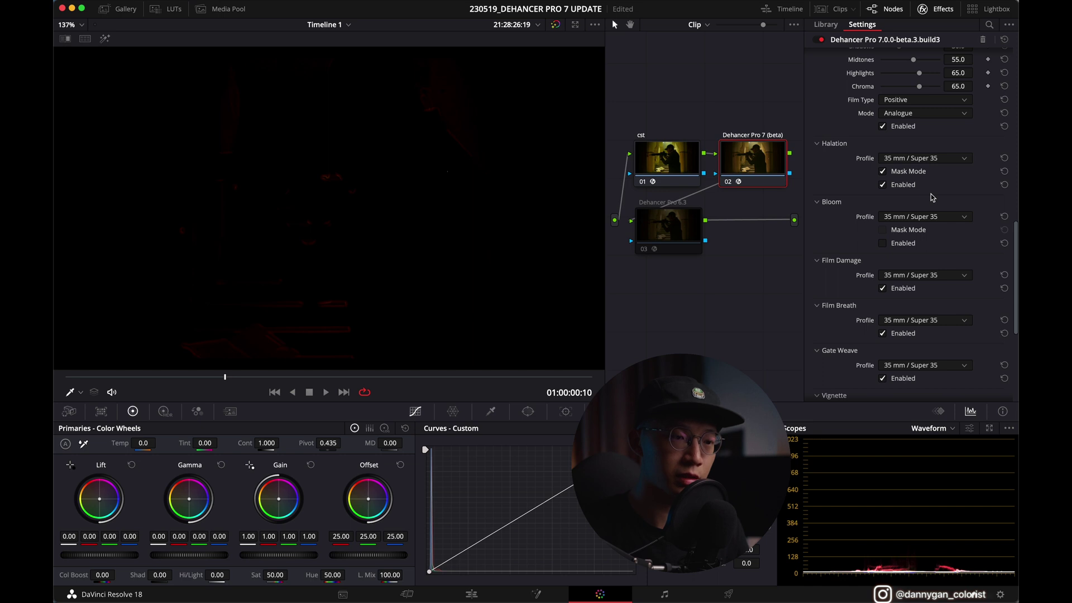
{"action": "scroll", "coordinate": [933, 196], "scroll_direction": "up", "scroll_amount": 1}
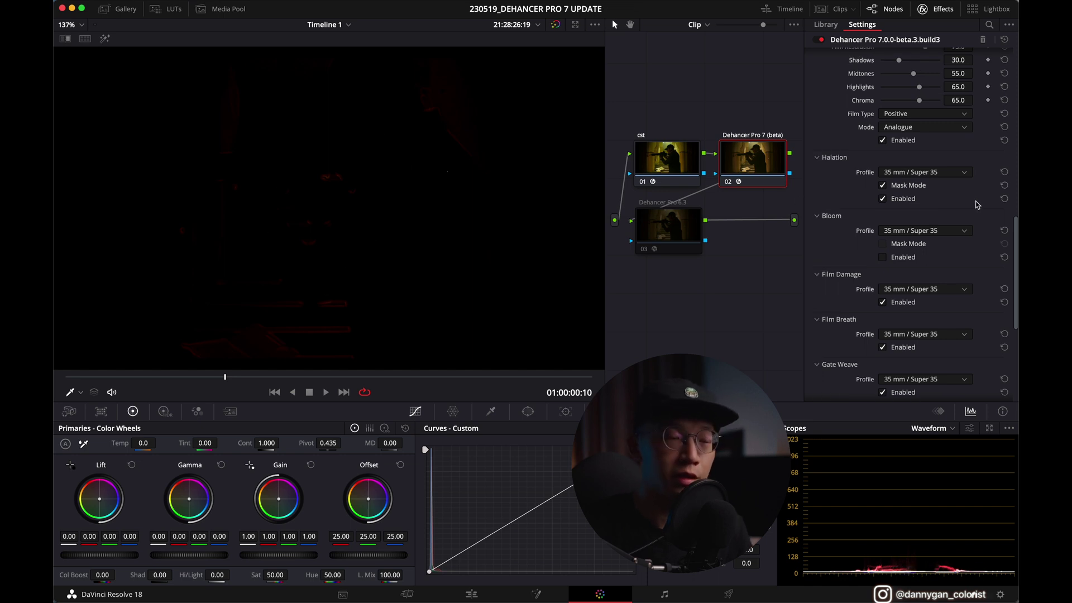
{"action": "left_click", "coordinate": [884, 186]}
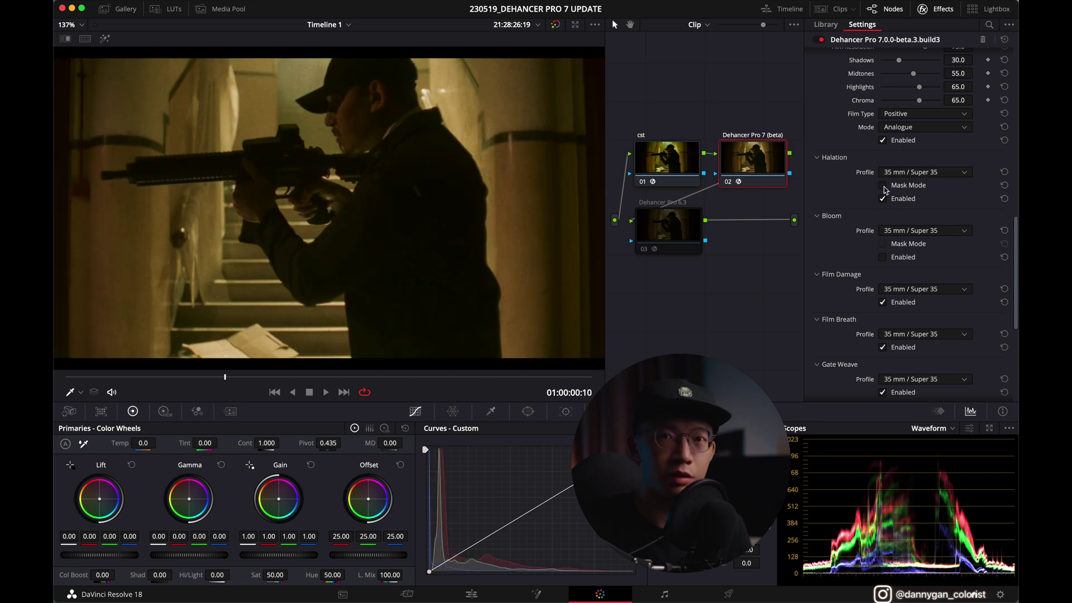